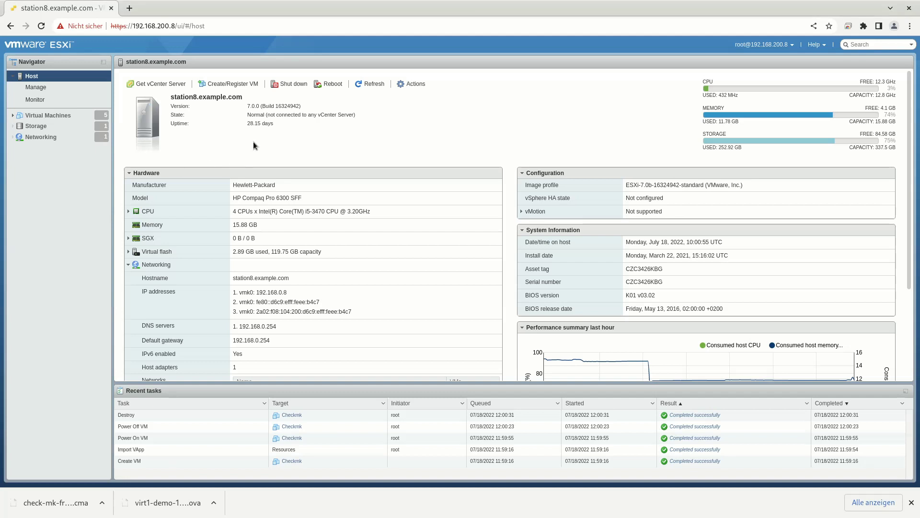
# Start a new VM deployment from an OVF/OVA file, name it virt1, and bring up the file chooser.
pyautogui.click(227, 83)
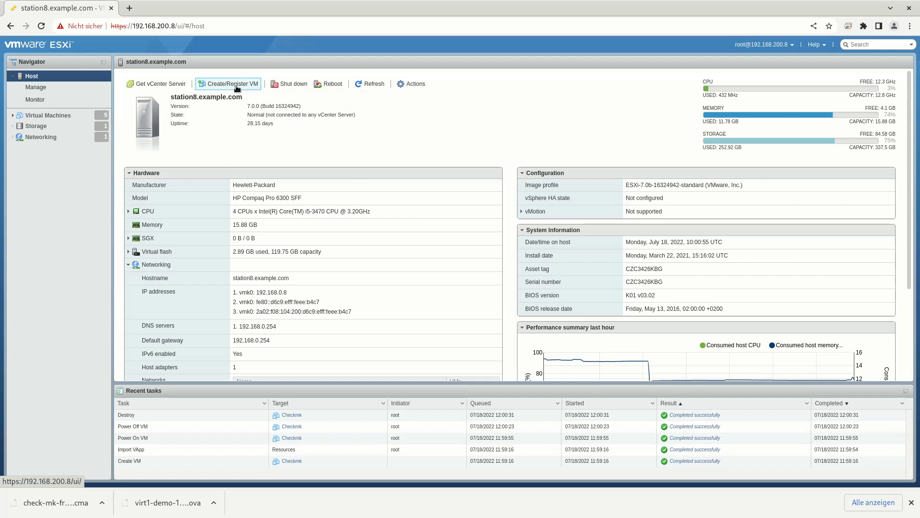
pyautogui.click(410, 198)
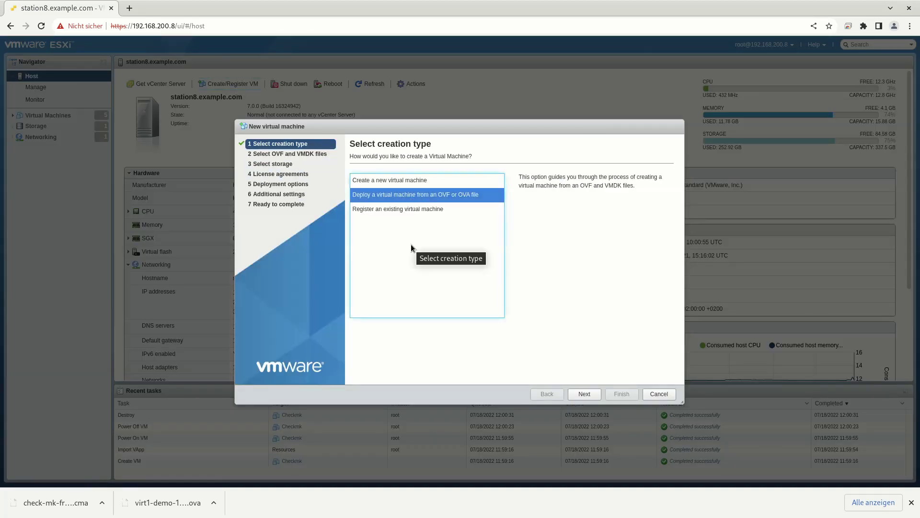
pyautogui.click(585, 394)
pyautogui.click(442, 190)
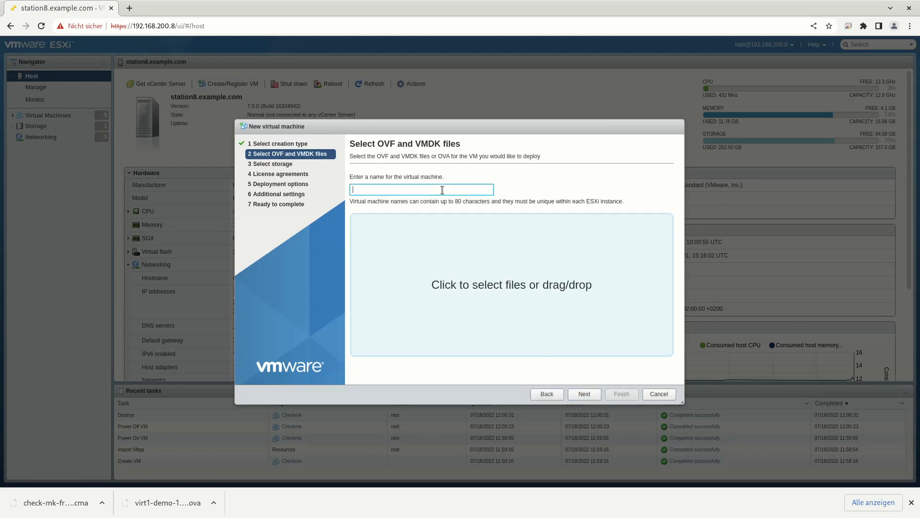
pyautogui.write('virt1')
pyautogui.click(491, 290)
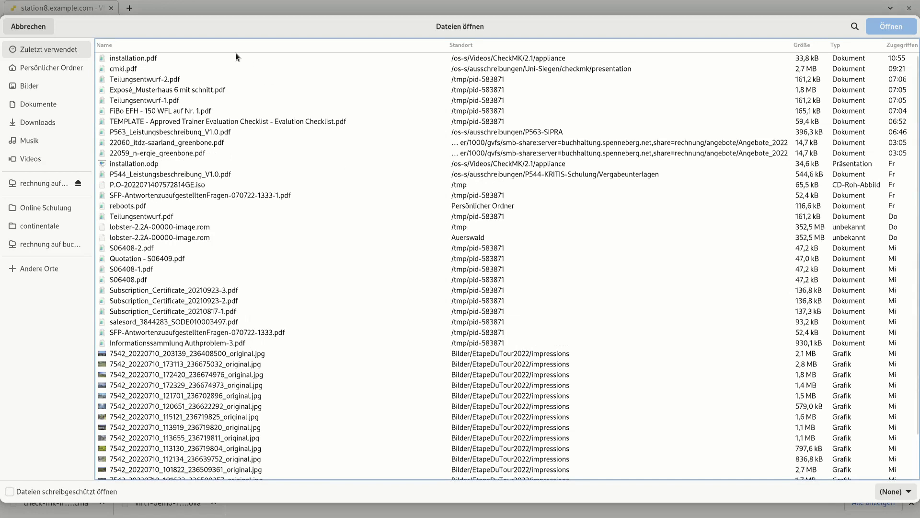
# Go to /tmp/virt1/ and load virt1-demo-1.5.3.ova into the deployment wizard.
pyautogui.write('/Tmp/vir')
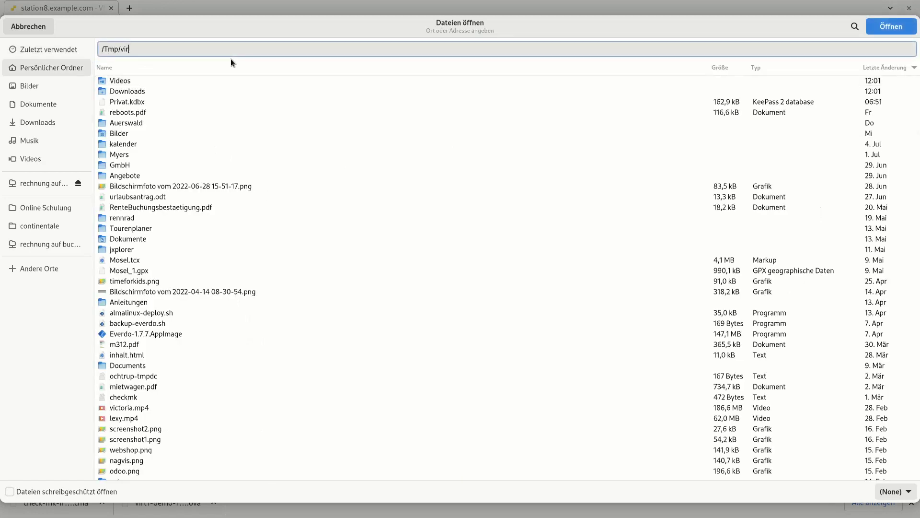
pyautogui.press('BackSpace')
pyautogui.press('BackSpace')
pyautogui.press('BackSpace')
pyautogui.press('BackSpace')
pyautogui.press('BackSpace')
pyautogui.press('BackSpace')
pyautogui.press('BackSpace')
pyautogui.write('tmr')
pyautogui.press('BackSpace')
pyautogui.write('p/virt1/')
pyautogui.press('Return')
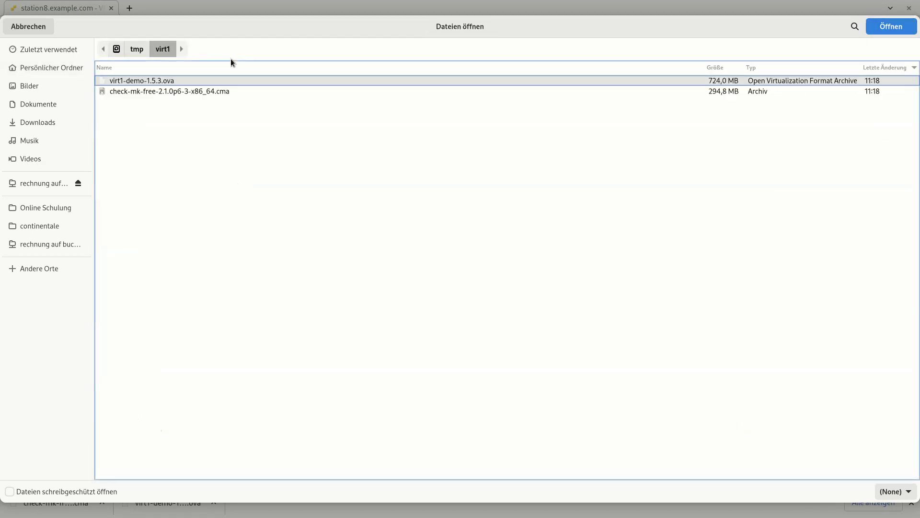
pyautogui.click(192, 82)
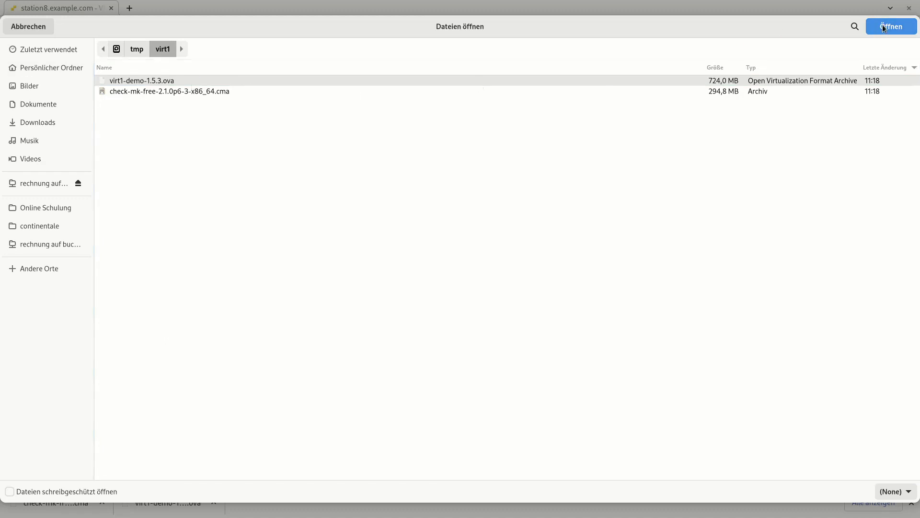
pyautogui.click(890, 27)
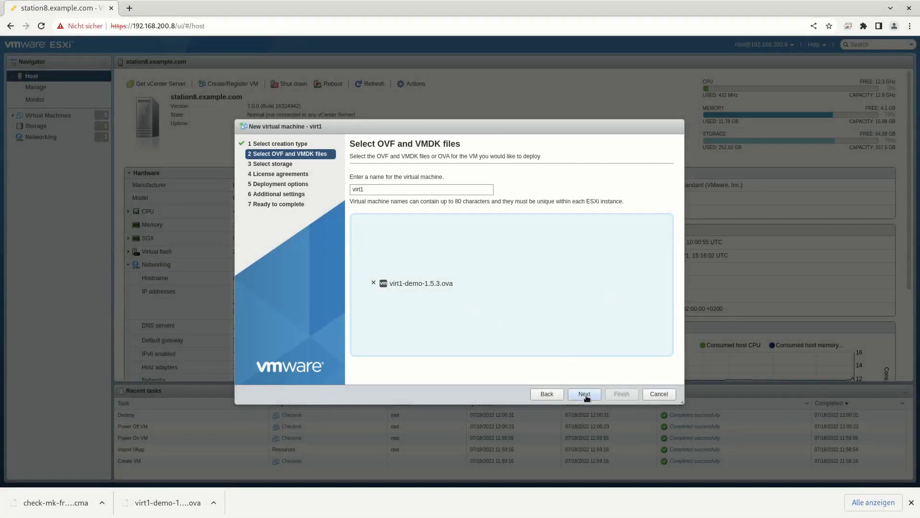
# Accept datastore1, turn off automatic power-on, and finish deploying virt1.
pyautogui.click(585, 394)
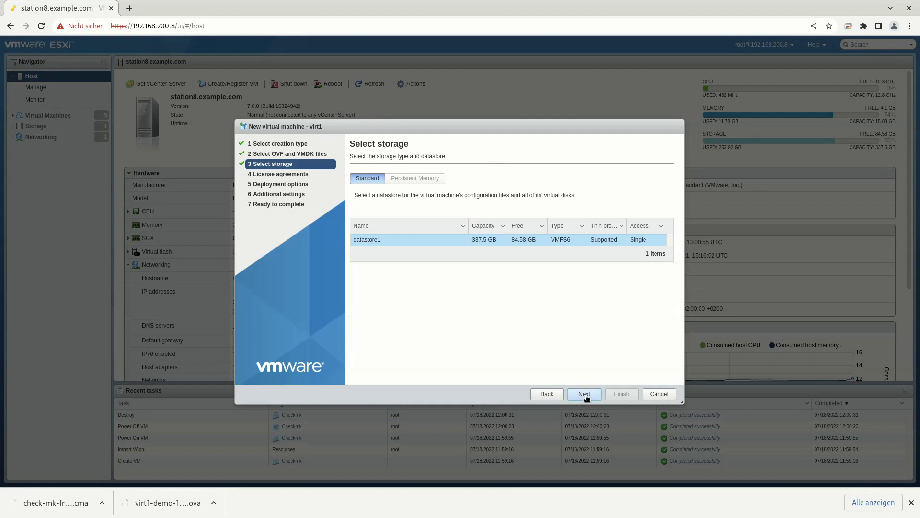
pyautogui.click(585, 393)
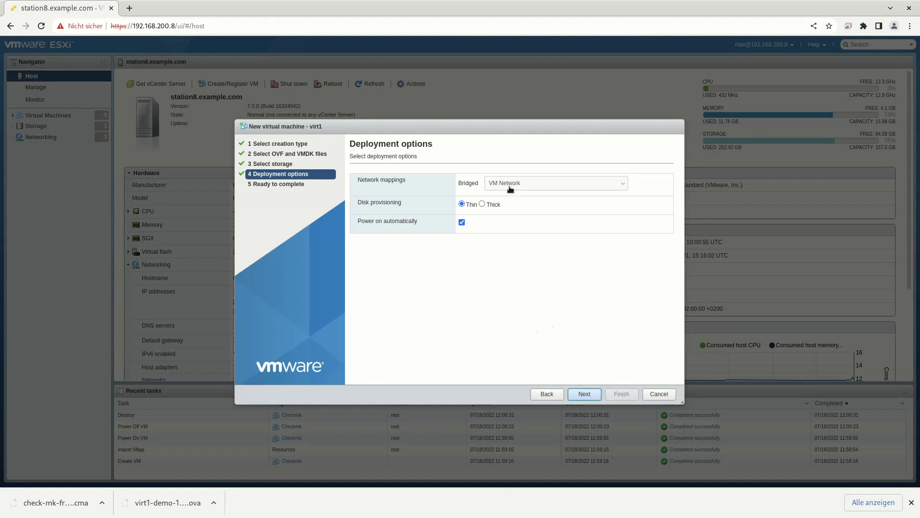
pyautogui.click(585, 394)
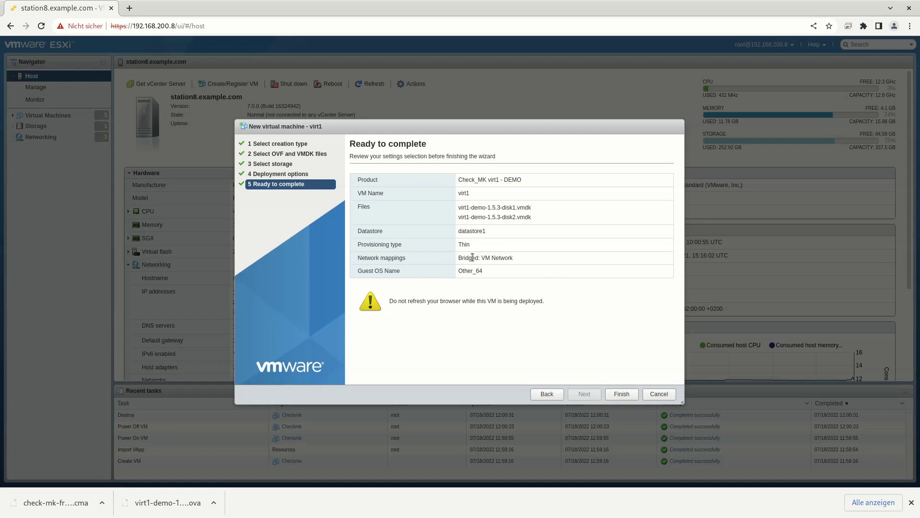
pyautogui.click(545, 393)
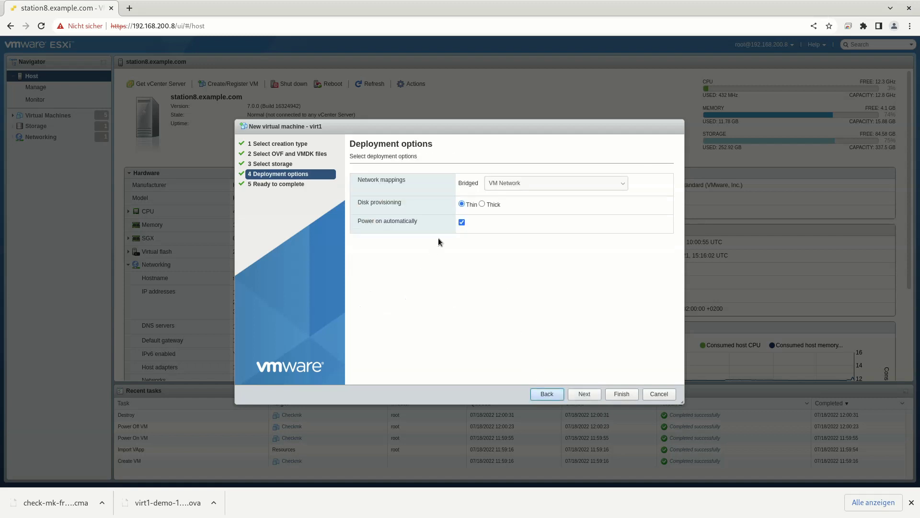
pyautogui.click(460, 222)
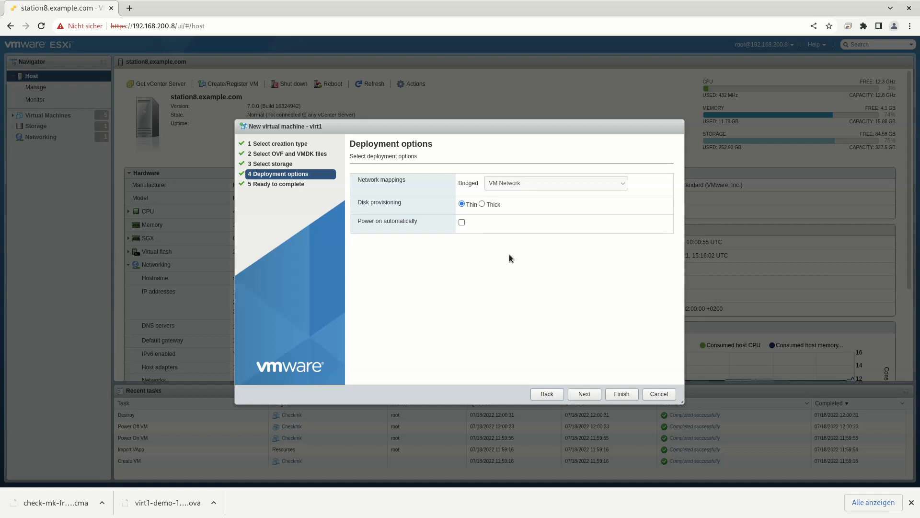
pyautogui.click(581, 394)
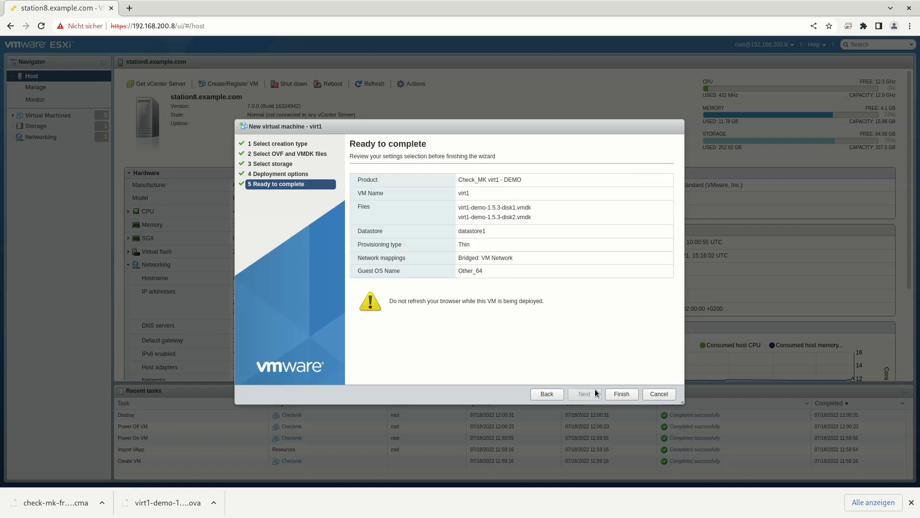
pyautogui.click(622, 393)
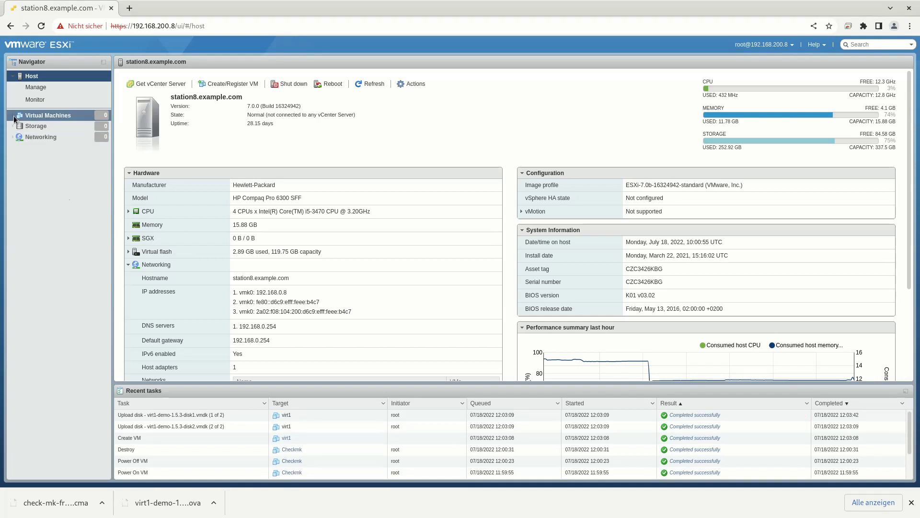
# Open virt1 from the Virtual Machines list and power it on.
pyautogui.click(52, 193)
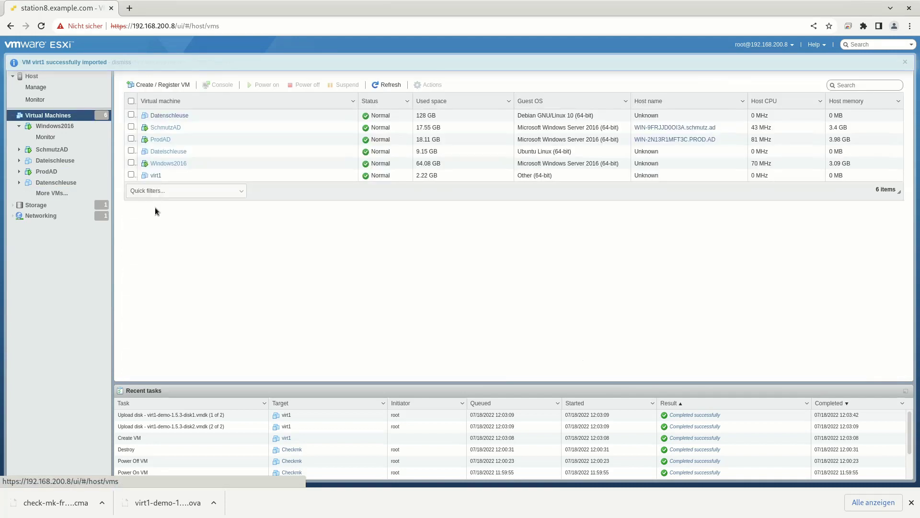
pyautogui.click(165, 176)
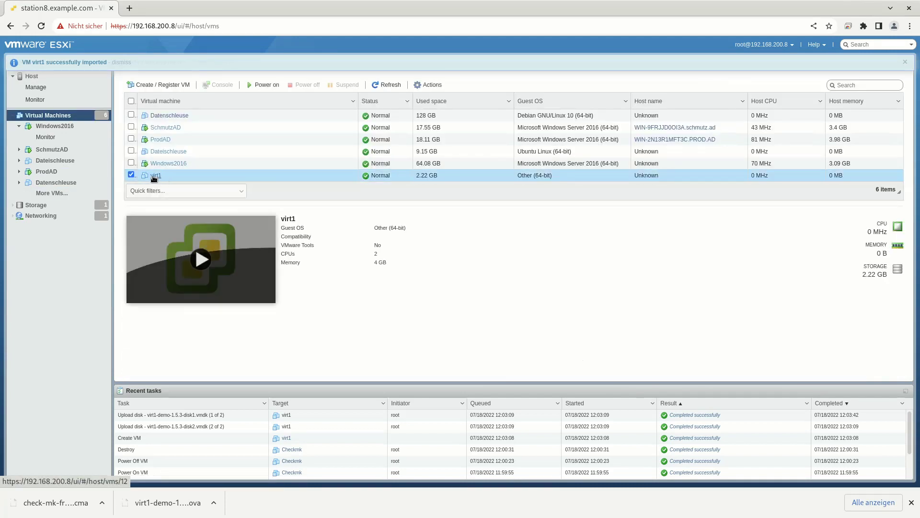
pyautogui.click(154, 175)
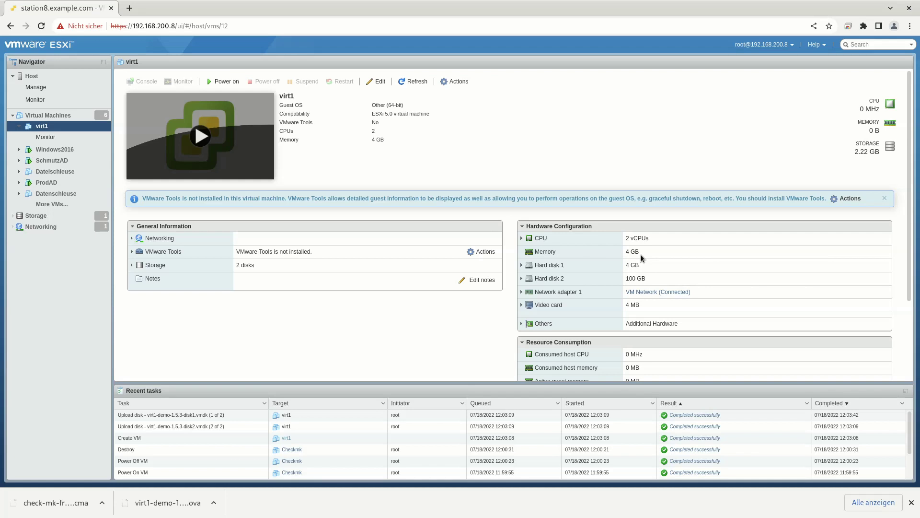
pyautogui.click(223, 82)
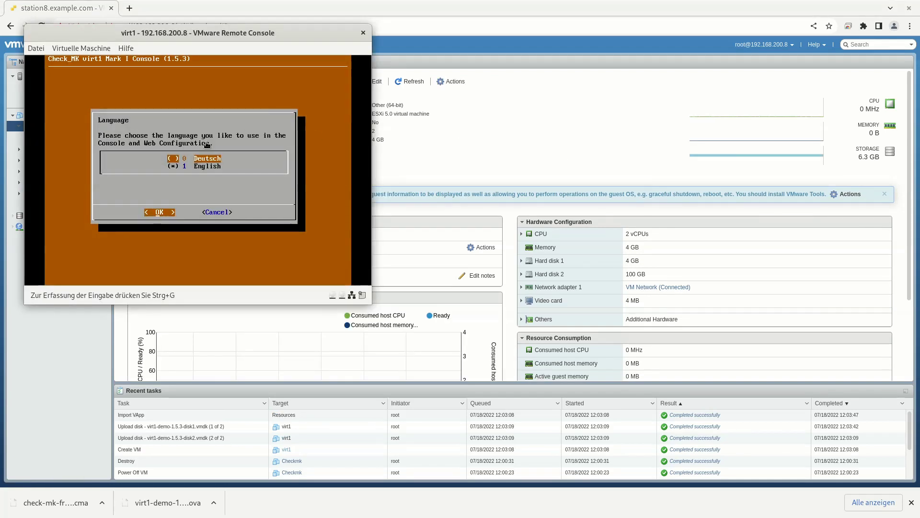
# In the console, keep English as the language and confirm repartitioning the data volume.
pyautogui.moveTo(190, 30); pyautogui.dragTo(219, 72)
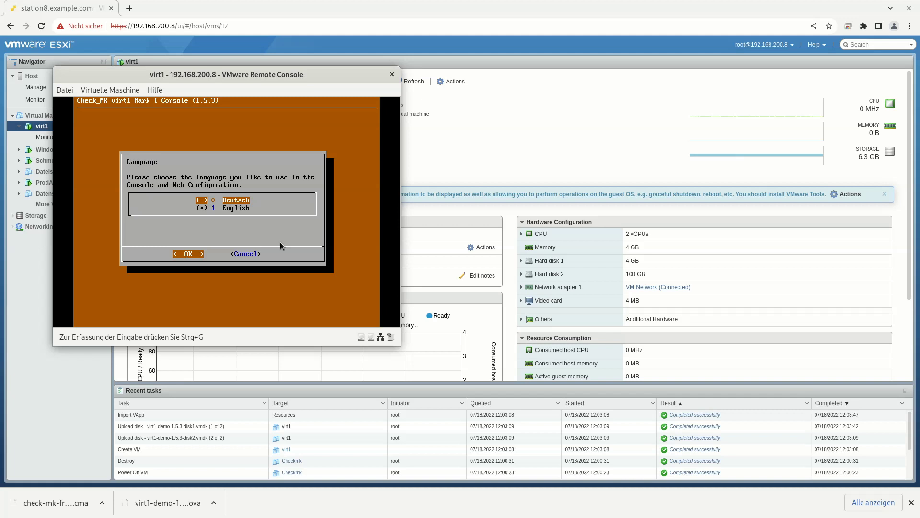
pyautogui.click(280, 242)
pyautogui.press('Return')
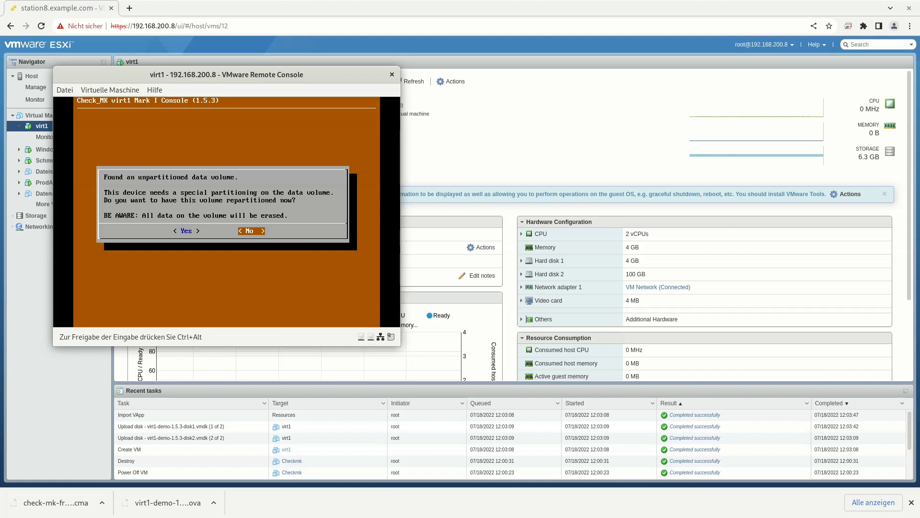
pyautogui.press('Left')
pyautogui.press('Return')
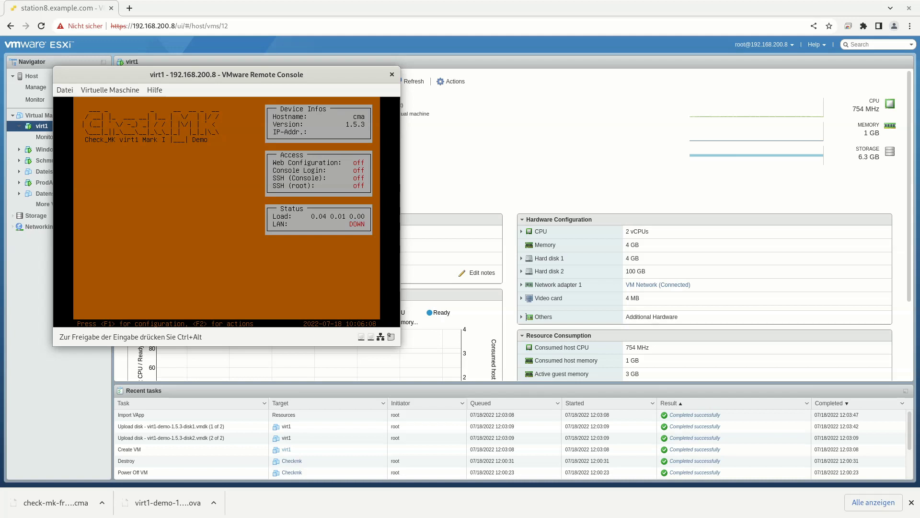
# Configure the network with IP 192.168.0.101, netmask 255.255.255.0 and gateway 192.168.0.254.
pyautogui.press('F1')
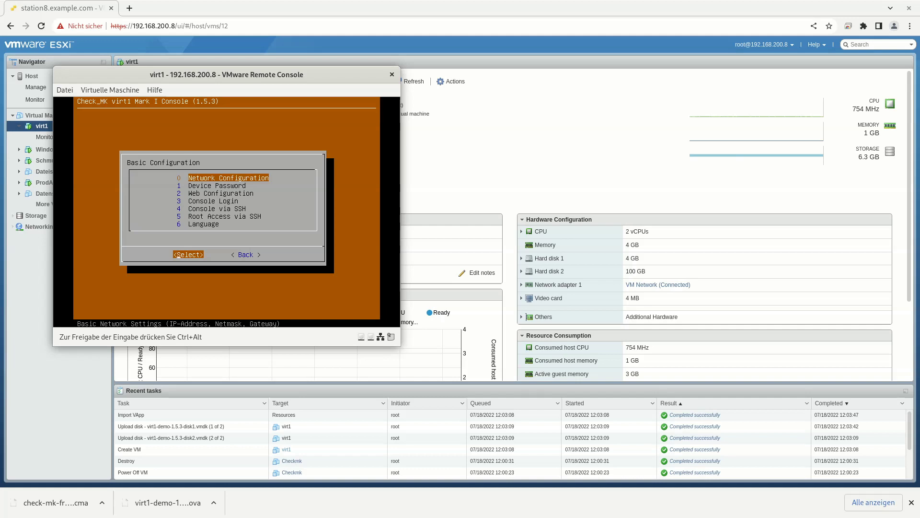
pyautogui.press('Return')
pyautogui.write('192.168.0.101')
pyautogui.press('Return')
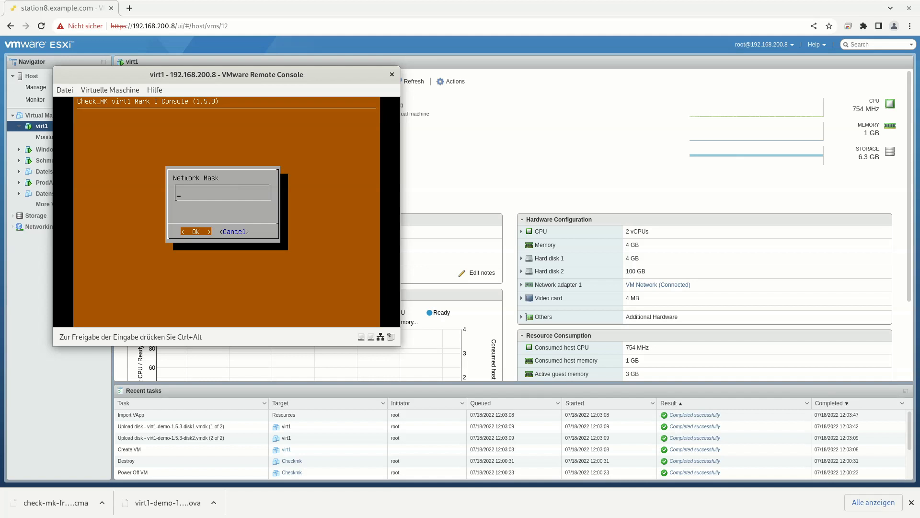
pyautogui.write('255.255.255.0')
pyautogui.press('Return')
pyautogui.write('192.168.0.254')
pyautogui.press('Return')
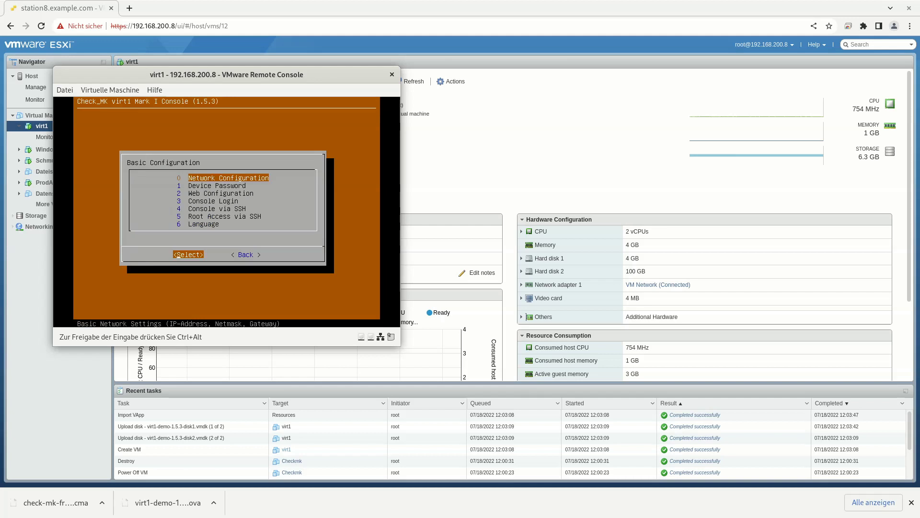
# Set the device password, retrying with uppercase, lowercase and a number after the first is rejected.
pyautogui.press('Down')
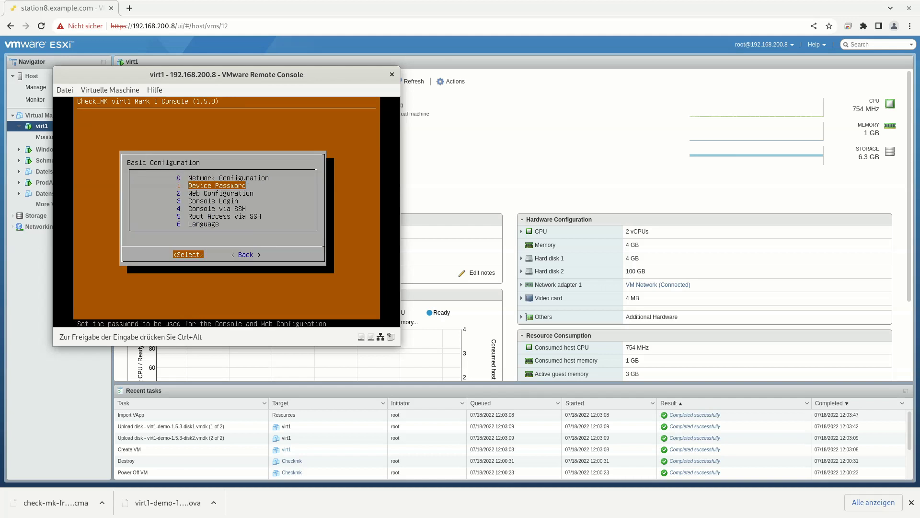
pyautogui.press('Return')
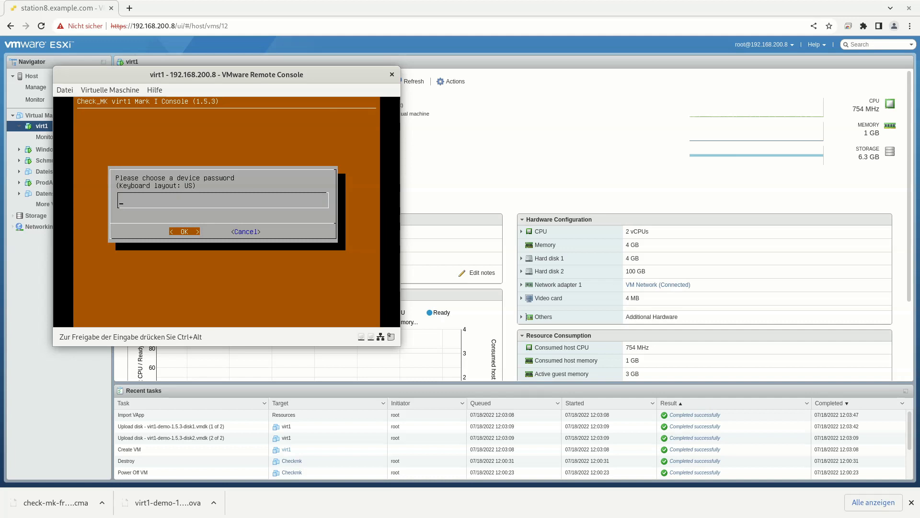
pyautogui.write('********')
pyautogui.press('Return')
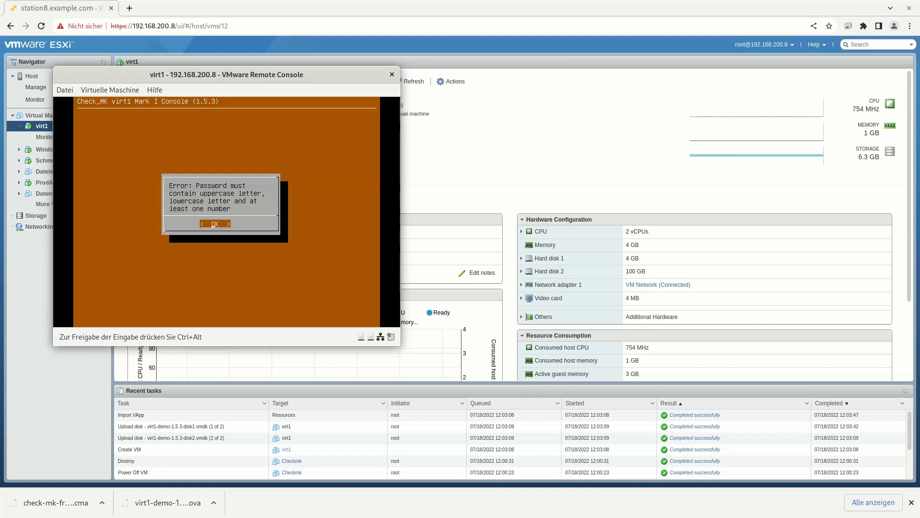
pyautogui.press('Return')
pyautogui.write('********')
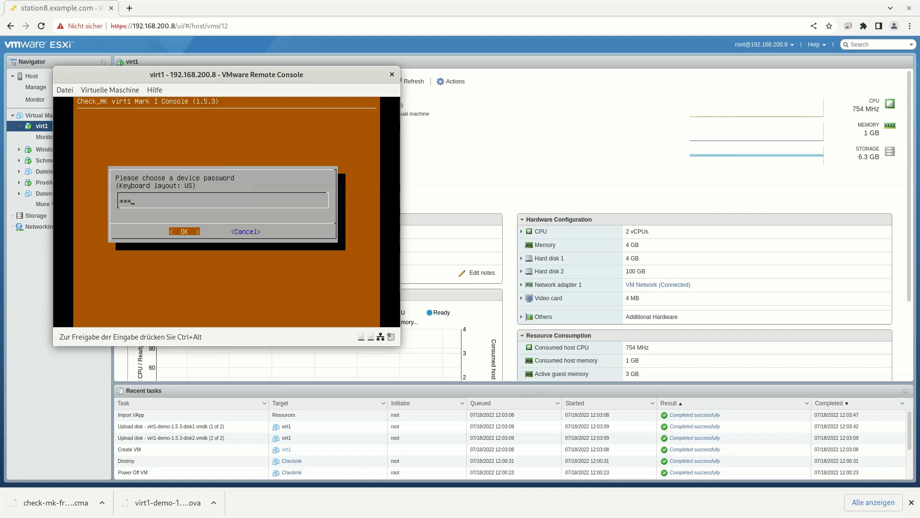
pyautogui.press('Return')
pyautogui.press('Down')
pyautogui.press('Down')
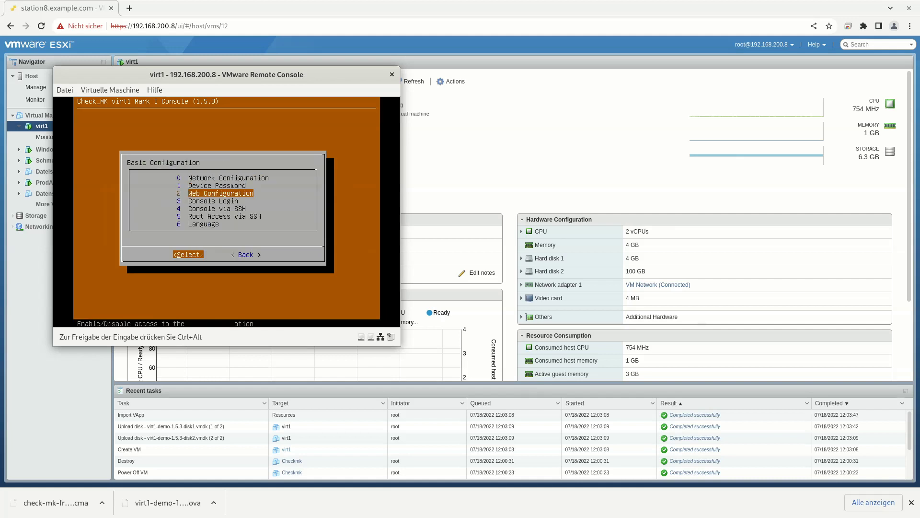
# Enable Web Configuration, try Root Access via SSH (refused in the demo), then go back to the status screen.
pyautogui.press('Return')
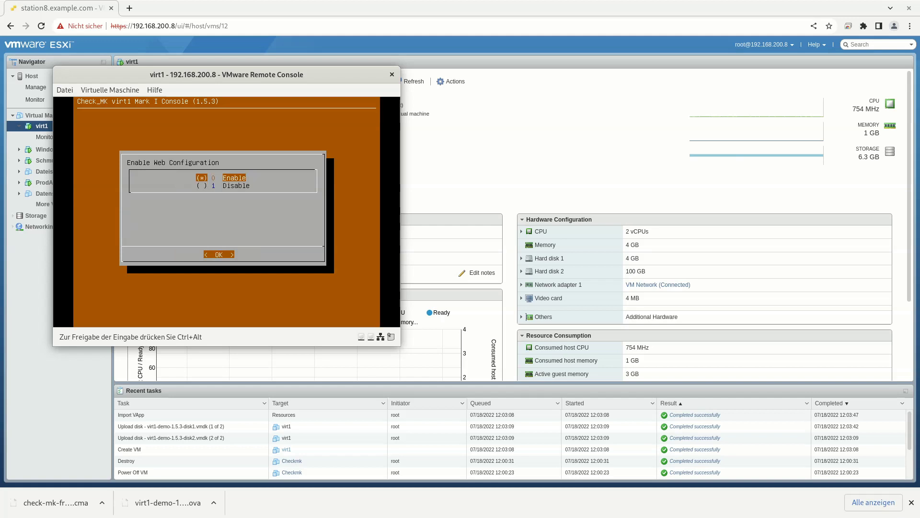
pyautogui.press('Return')
pyautogui.press('Down')
pyautogui.press('Down')
pyautogui.press('Down')
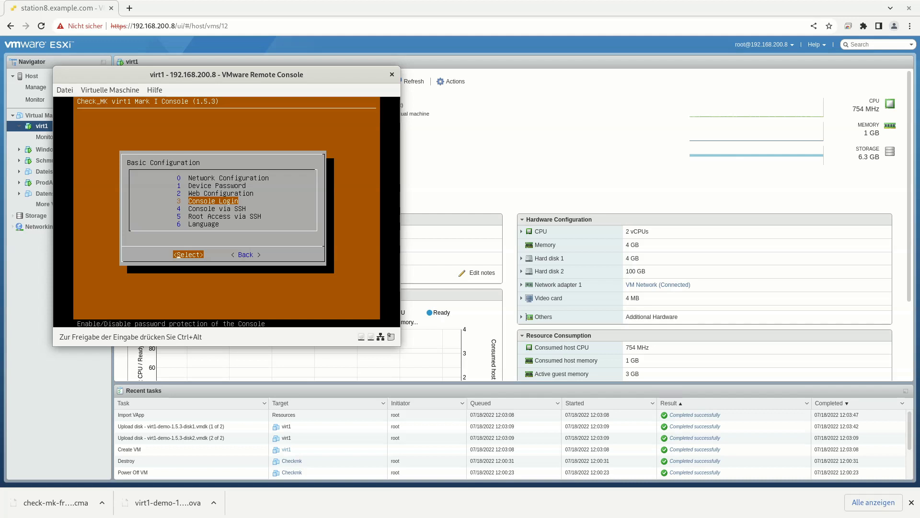
pyautogui.press('Down')
pyautogui.press('Down')
pyautogui.press('Return')
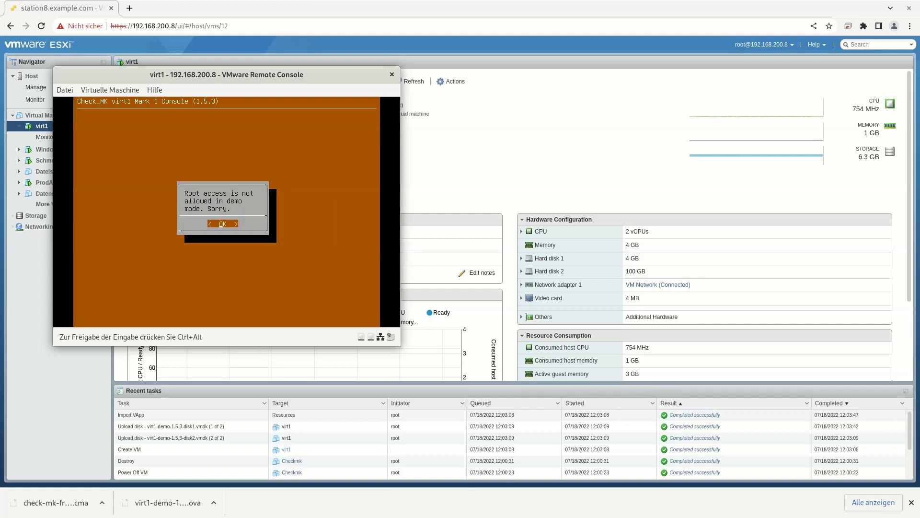
pyautogui.press('Return')
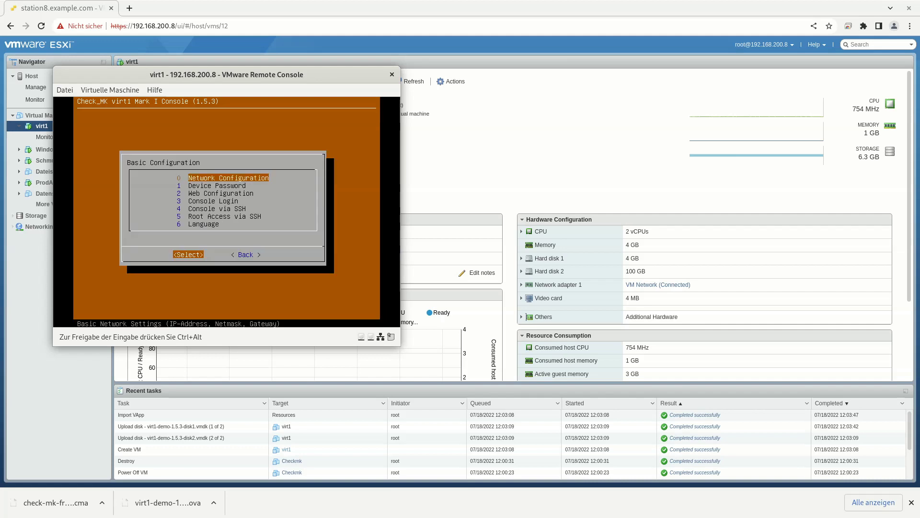
pyautogui.press('Tab')
pyautogui.press('Return')
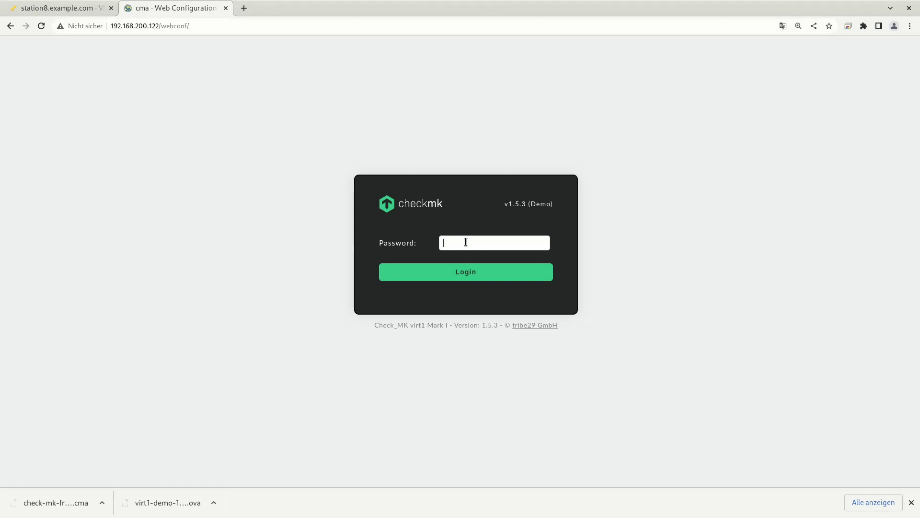
# Enter the device password on the web configuration login page and submit it.
pyautogui.write('aaaaaaaa')
pyautogui.press('Return')
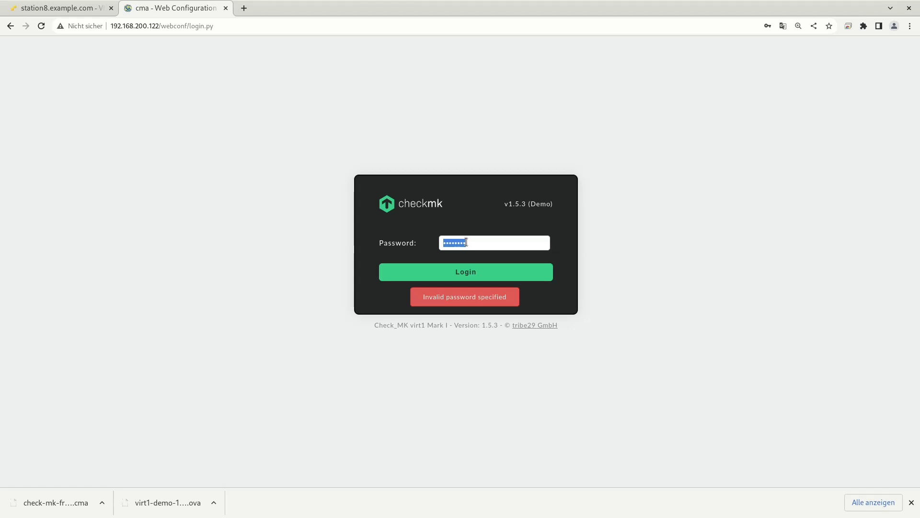
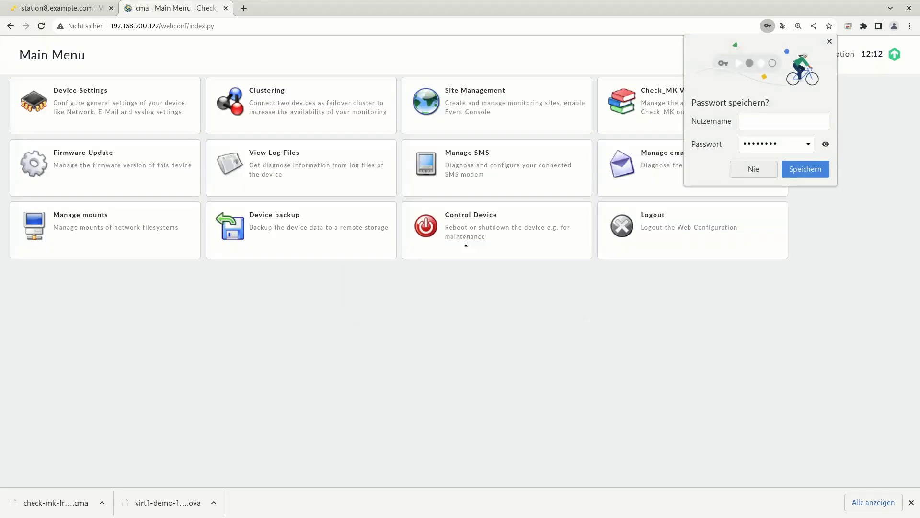
# Decline saving the login password, then change the device timezone from UTC to Europe/Berlin and save.
pyautogui.click(751, 170)
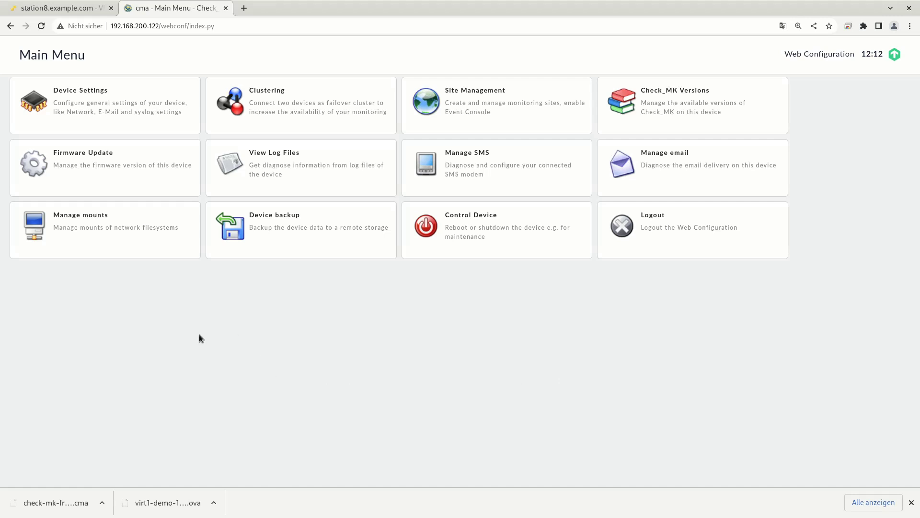
pyautogui.click(128, 123)
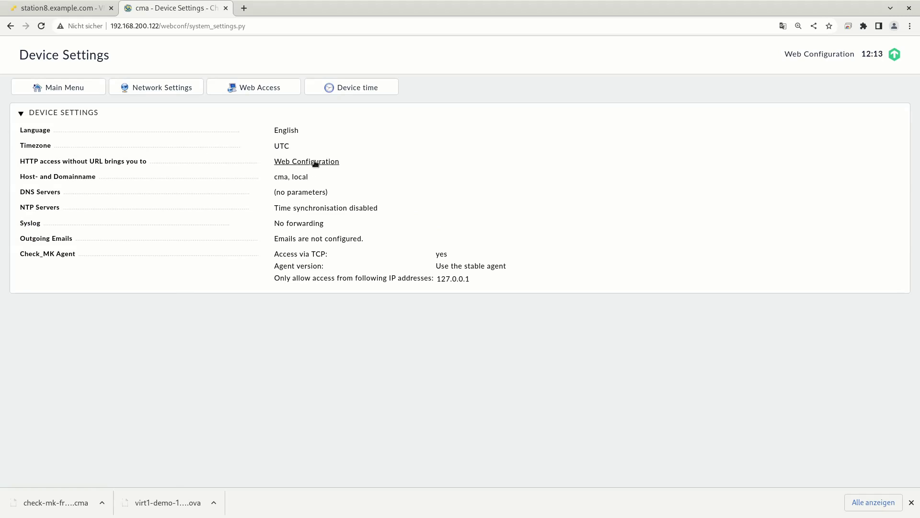
pyautogui.click(287, 146)
pyautogui.click(302, 132)
pyautogui.click(304, 132)
pyautogui.click(303, 132)
pyautogui.scroll(-2, 352, 248)
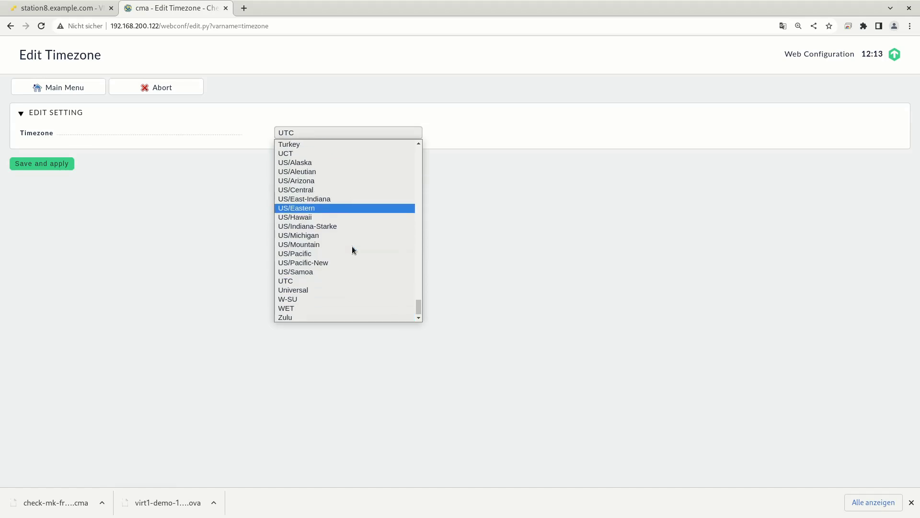
pyautogui.scroll(12, 352, 246)
pyautogui.scroll(8, 352, 245)
pyautogui.scroll(3, 352, 246)
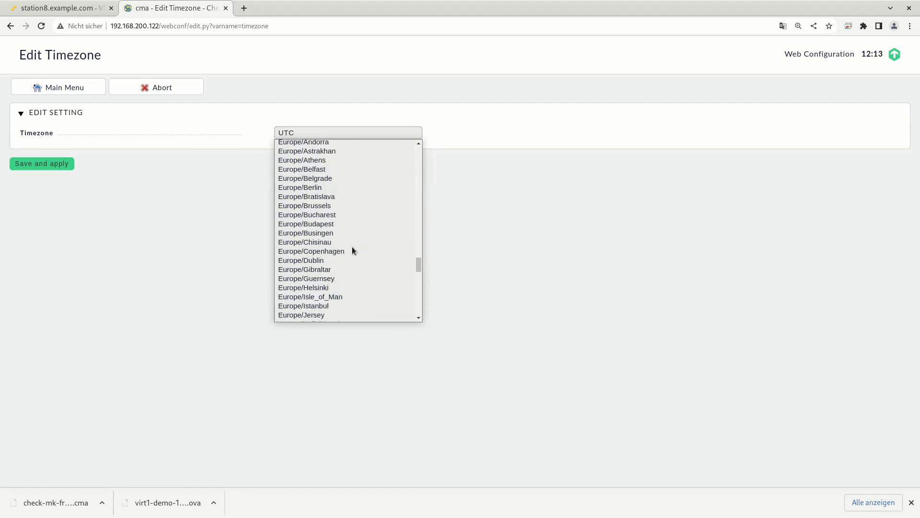
pyautogui.click(334, 188)
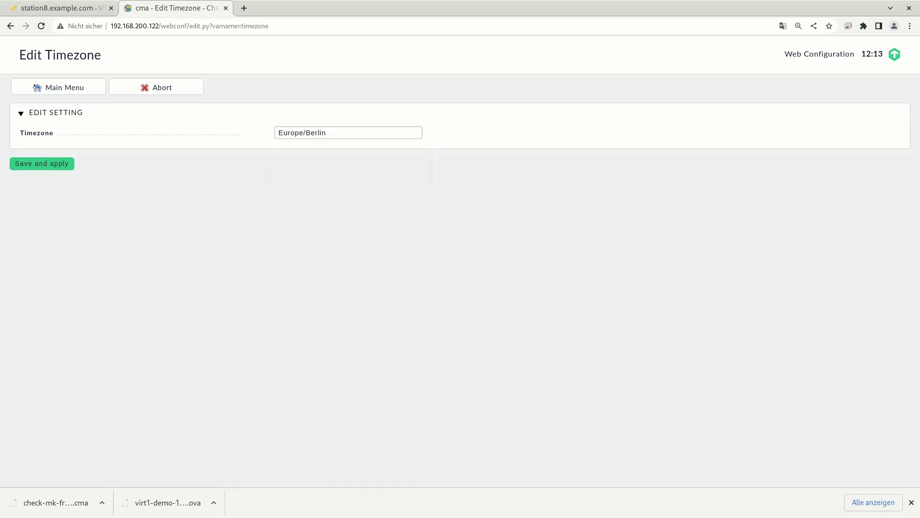
pyautogui.click(38, 164)
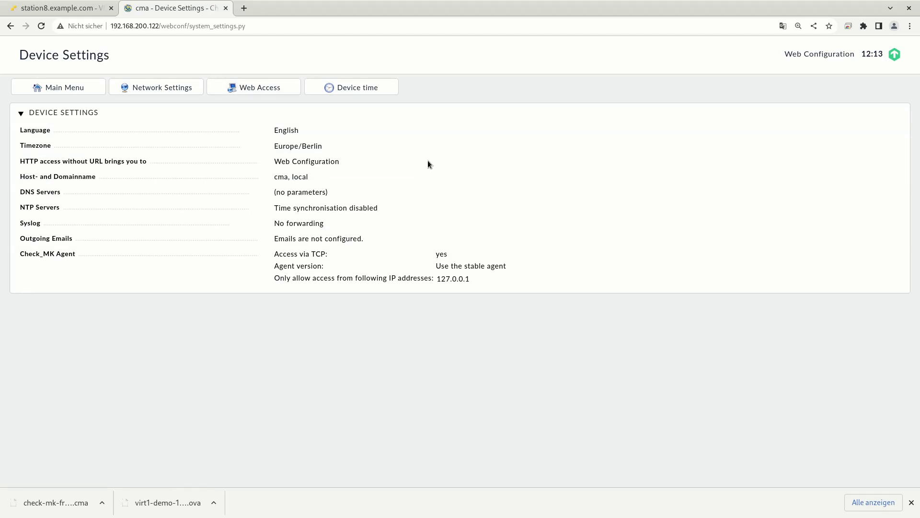
# Replace the domain 'local' with 'os-s.de' for host cma and save it.
pyautogui.click(300, 175)
pyautogui.click(350, 146)
pyautogui.doubleClick(349, 146)
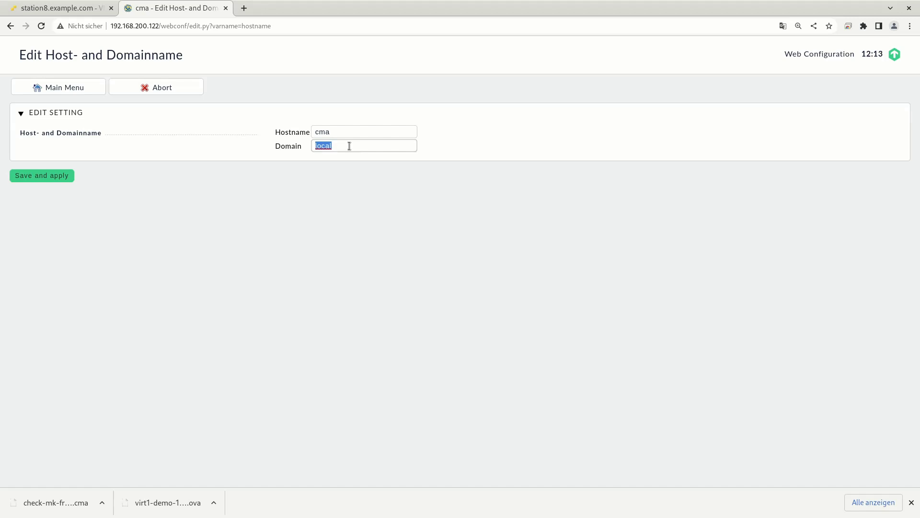
pyautogui.write('os-s.de')
pyautogui.click(54, 177)
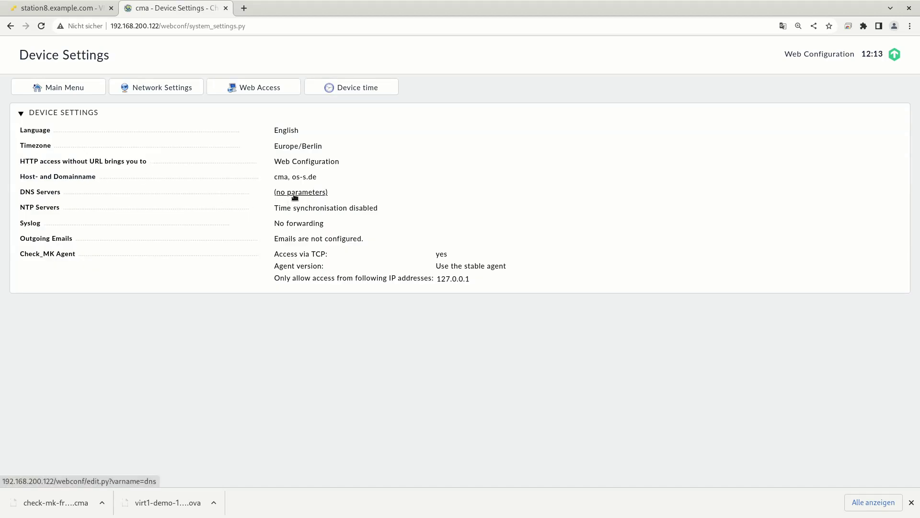
# Enable custom DNS servers 8.8.8.8 and 9.9.9.9 and save them.
pyautogui.click(295, 194)
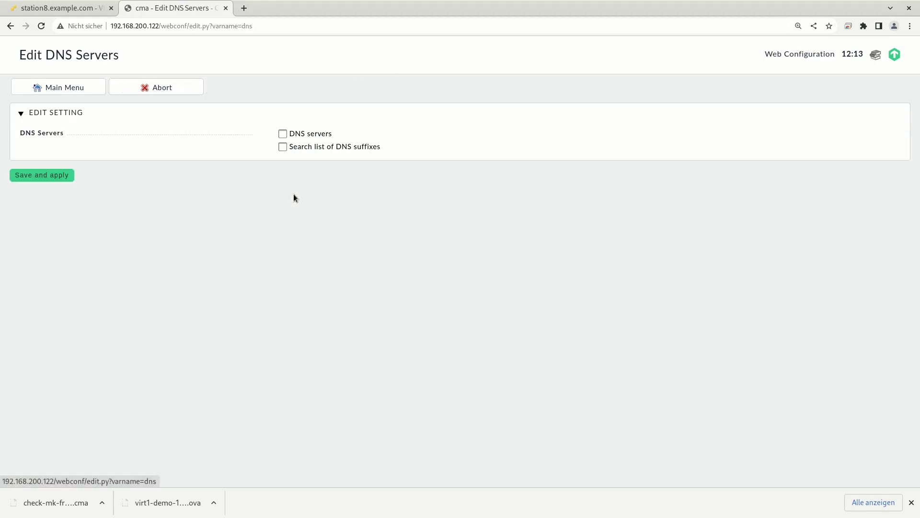
pyautogui.click(281, 136)
pyautogui.click(312, 146)
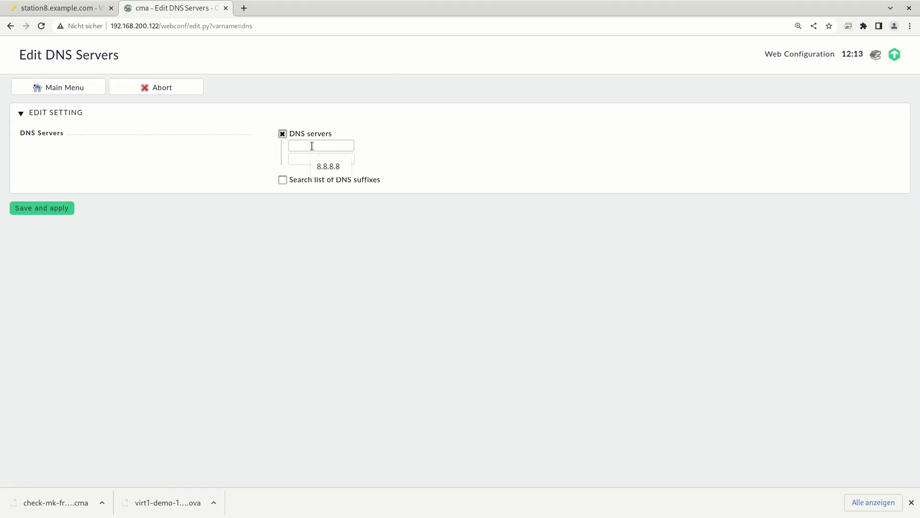
pyautogui.click(328, 172)
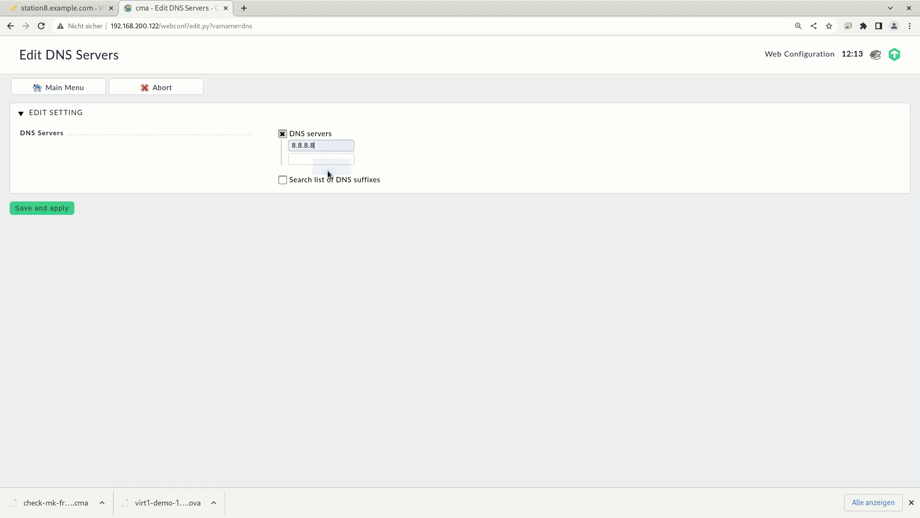
pyautogui.click(330, 161)
pyautogui.write('9.9.9.9')
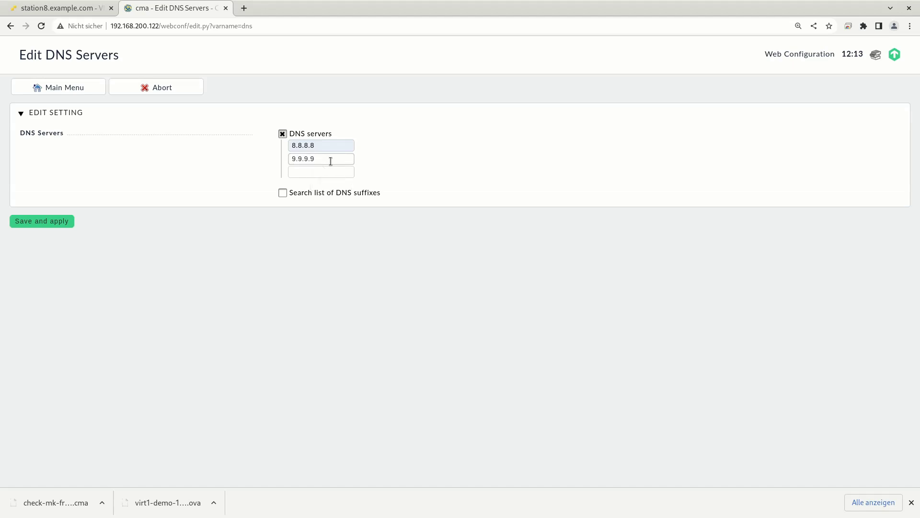
pyautogui.click(48, 222)
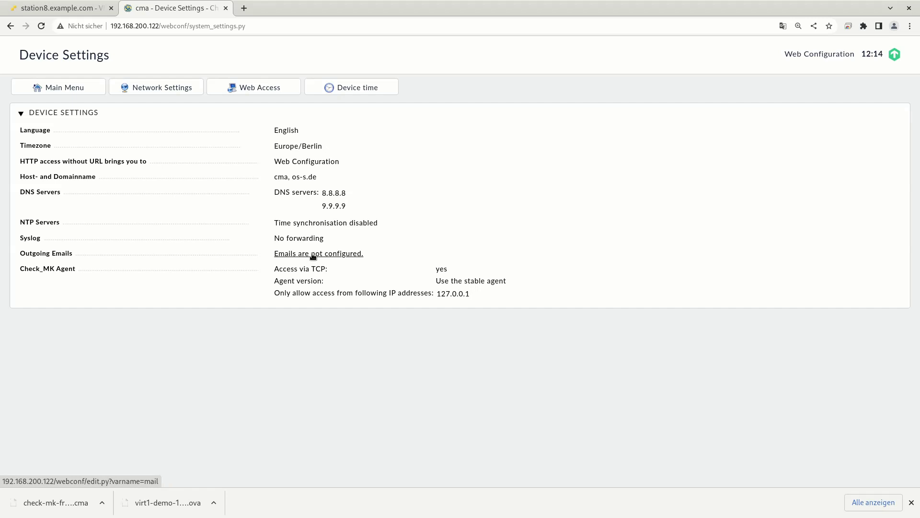
# Enable outgoing email via relay host 192.168.0.25, leaving SMTP authentication and TLS off, and save.
pyautogui.click(312, 254)
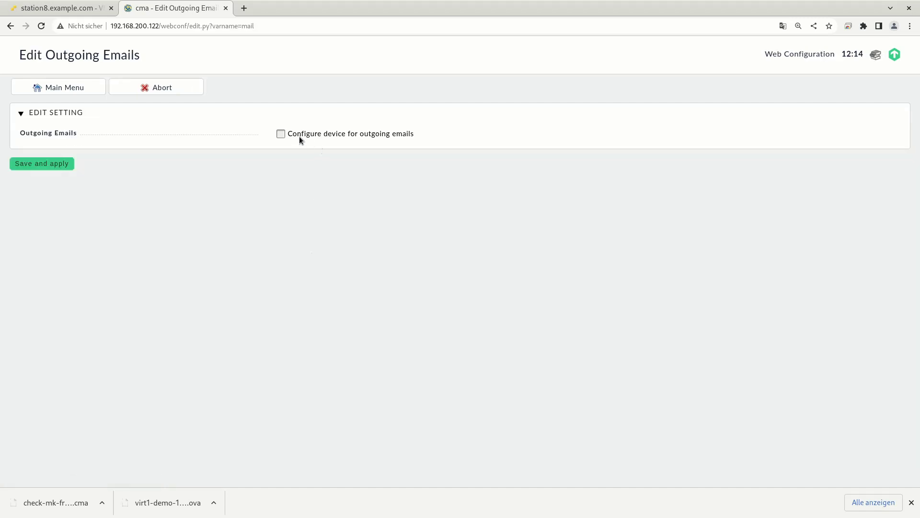
pyautogui.click(281, 134)
pyautogui.click(340, 162)
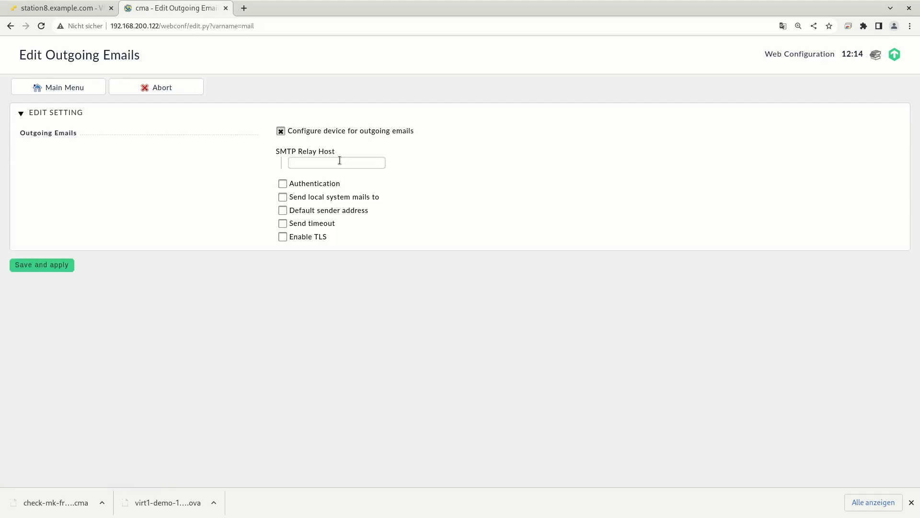
pyautogui.write('192.168.0.25')
pyautogui.click(329, 183)
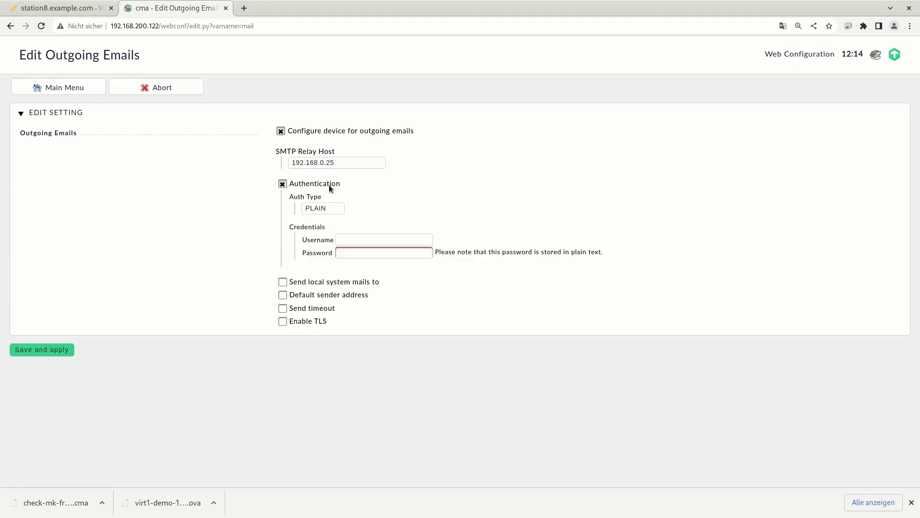
pyautogui.click(282, 184)
pyautogui.click(283, 236)
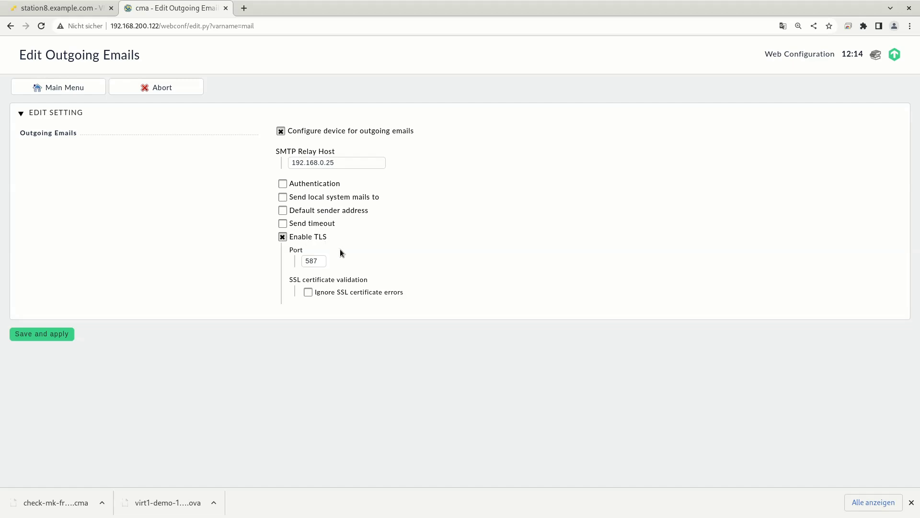
pyautogui.click(283, 236)
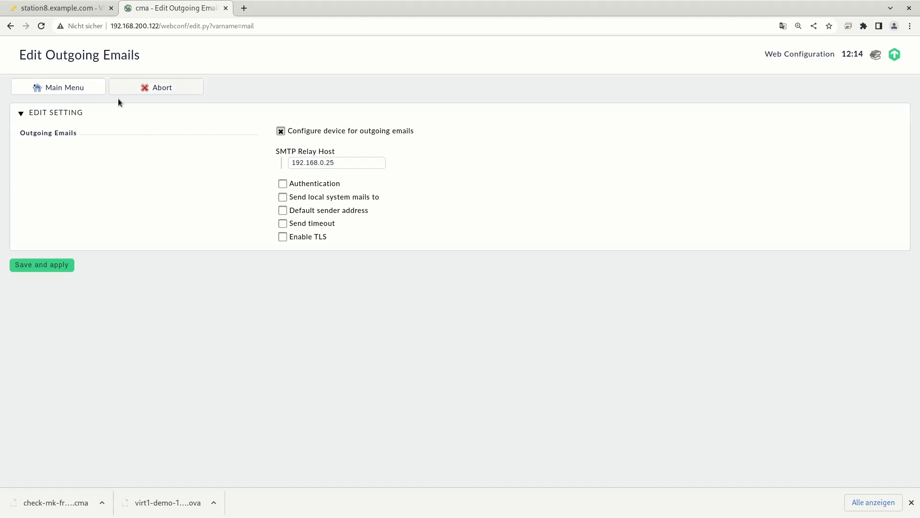
pyautogui.click(57, 264)
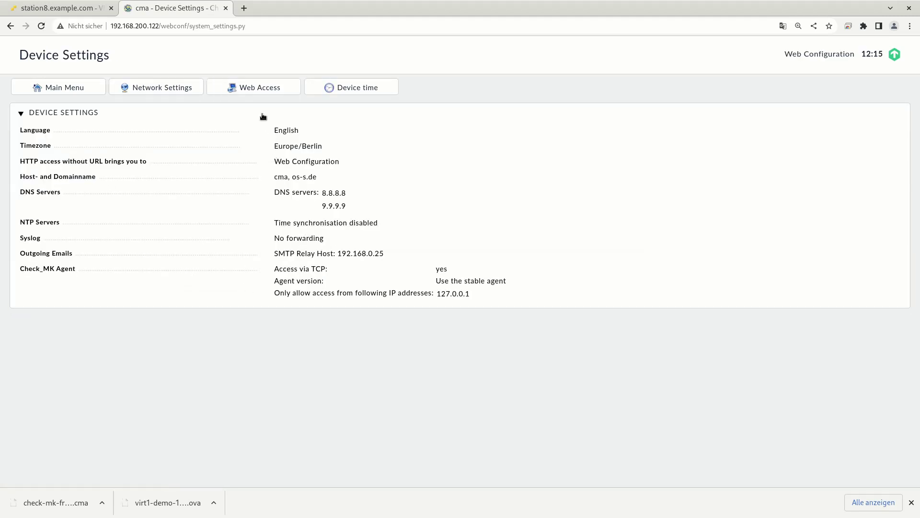
# Check the Web Access page, keeping the mode at HTTP only and noting no certificate is installed.
pyautogui.click(250, 86)
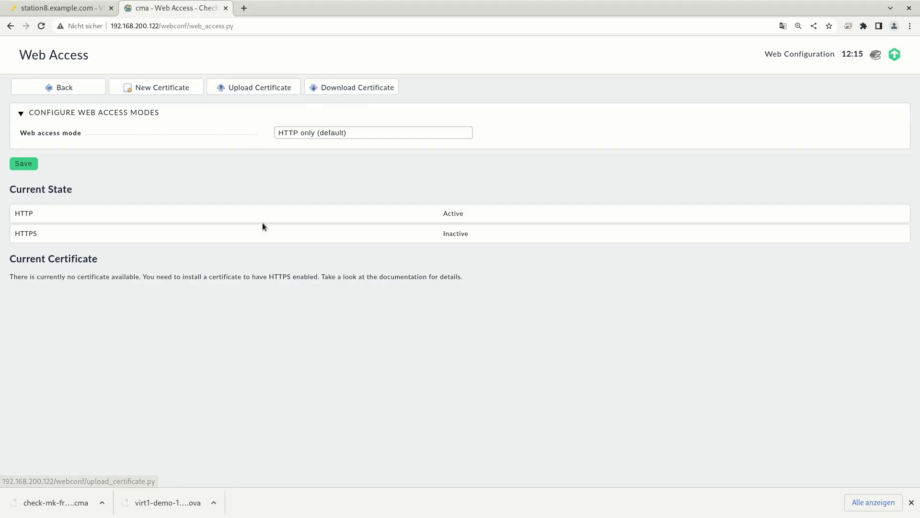
pyautogui.click(331, 134)
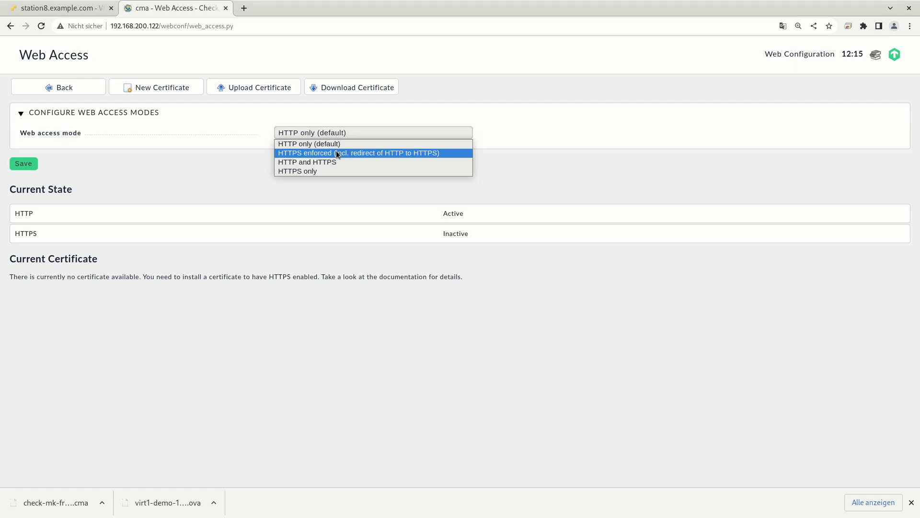
pyautogui.click(247, 197)
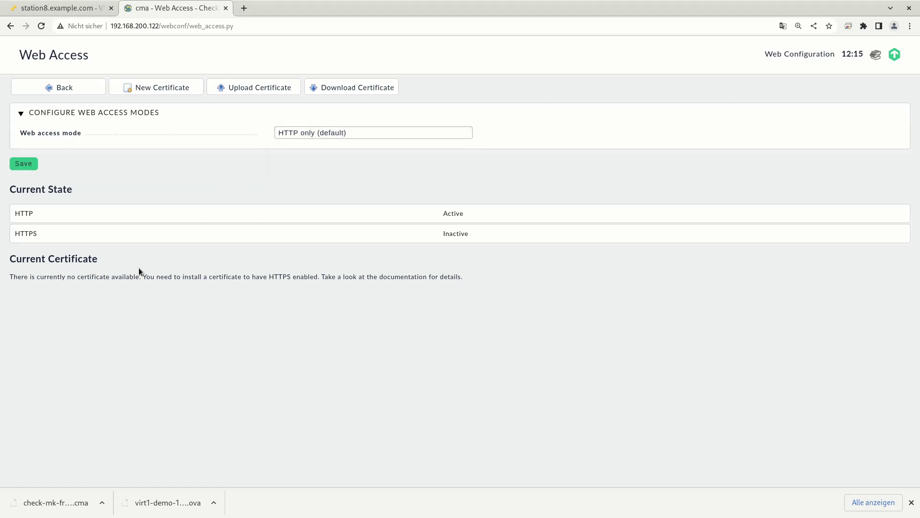
pyautogui.moveTo(37, 277); pyautogui.dragTo(147, 279)
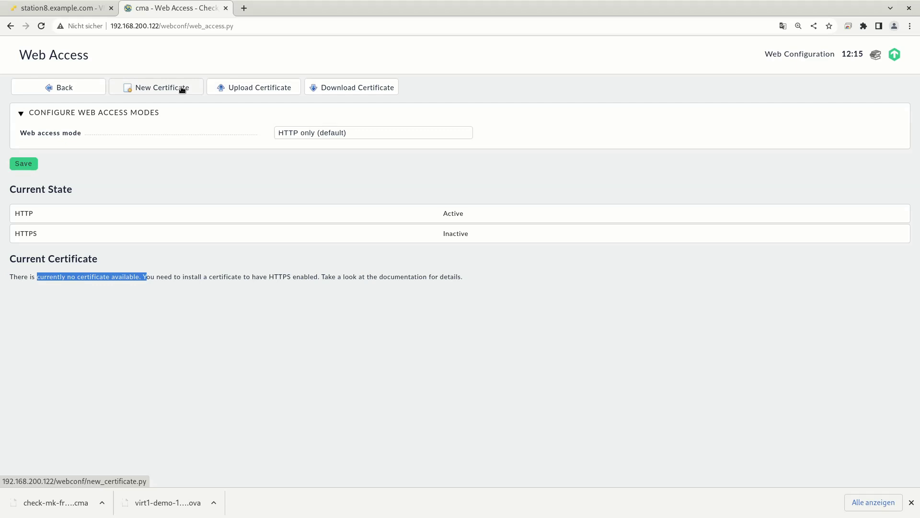
# Create a self-signed certificate for organization 'OpenSource Security GmbH', omitting country, state and locality.
pyautogui.click(182, 90)
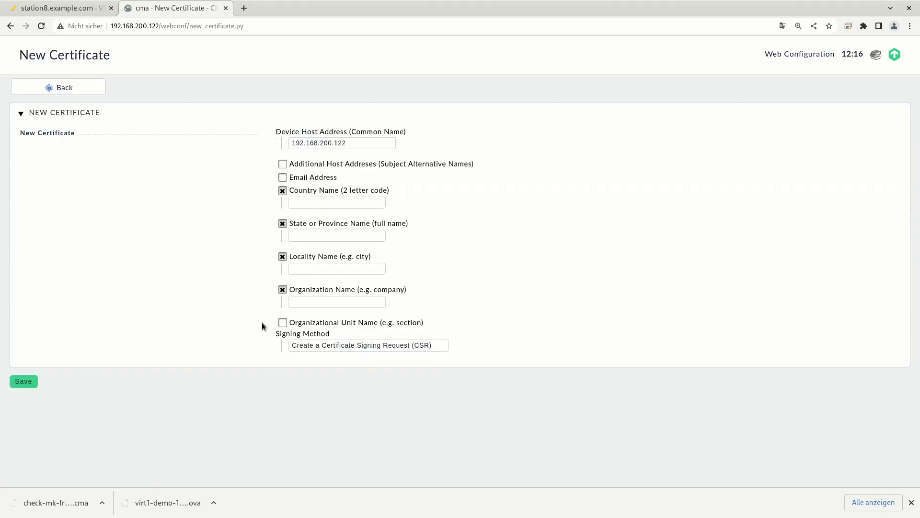
pyautogui.click(346, 346)
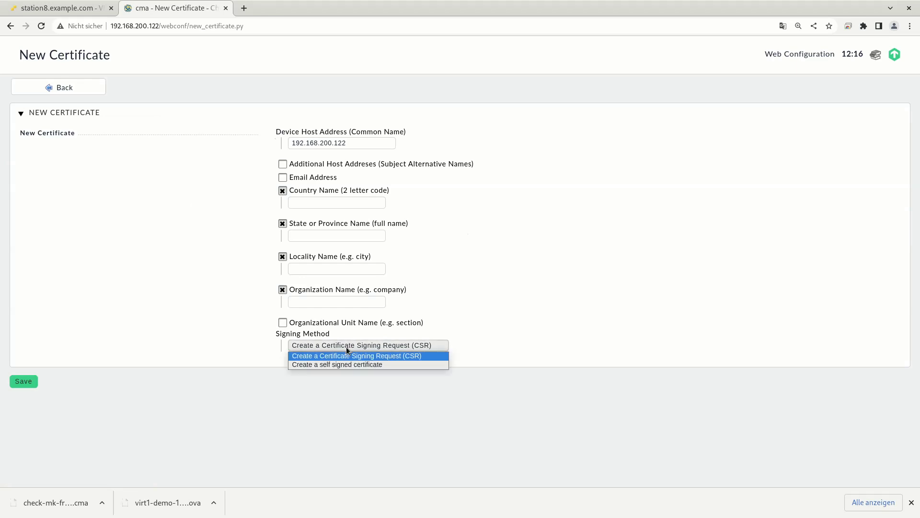
pyautogui.click(371, 365)
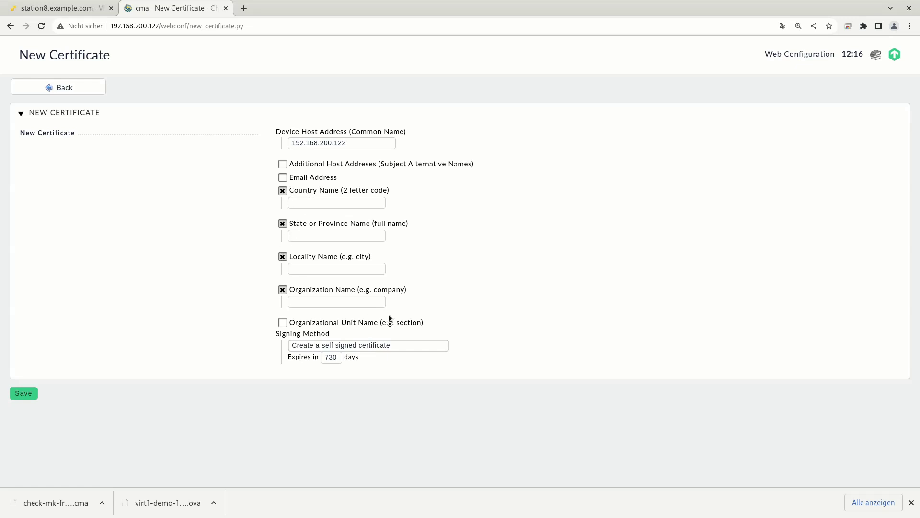
pyautogui.click(282, 190)
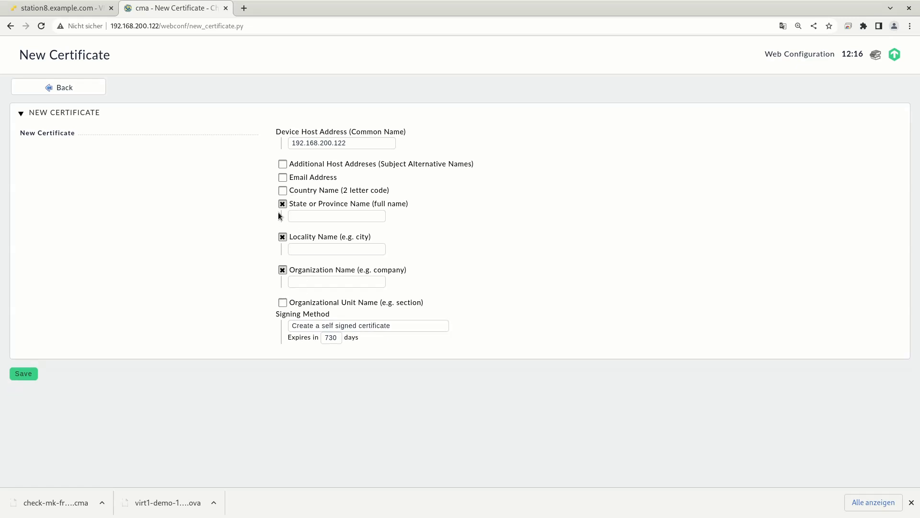
pyautogui.click(282, 204)
pyautogui.click(282, 217)
pyautogui.click(302, 241)
pyautogui.write('Open')
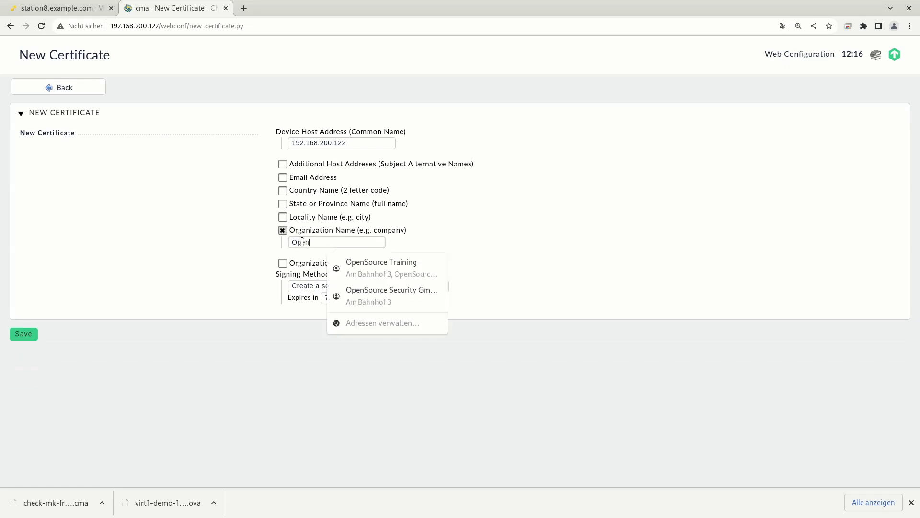
pyautogui.write('Source S')
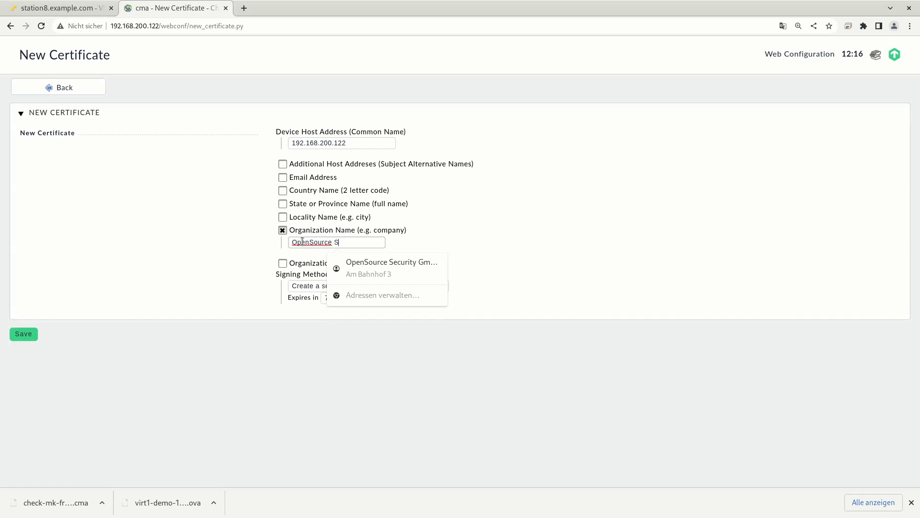
pyautogui.write('ecurity GmbH')
pyautogui.click(513, 235)
pyautogui.click(36, 335)
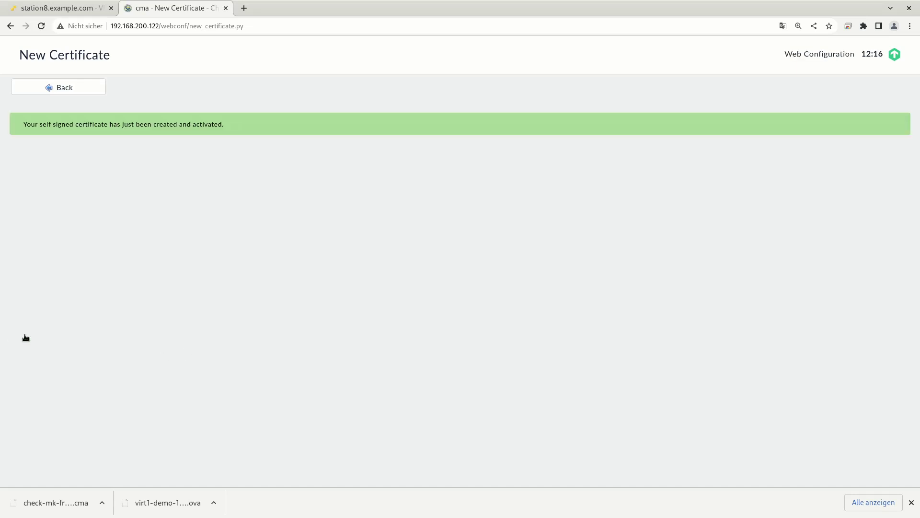
pyautogui.click(57, 89)
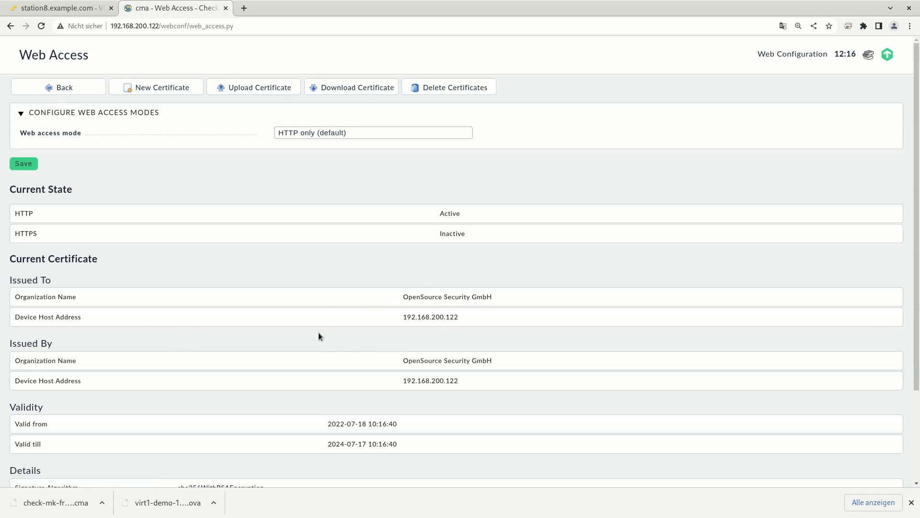
# Set the web access mode to HTTPS enforced with redirect and save.
pyautogui.click(346, 133)
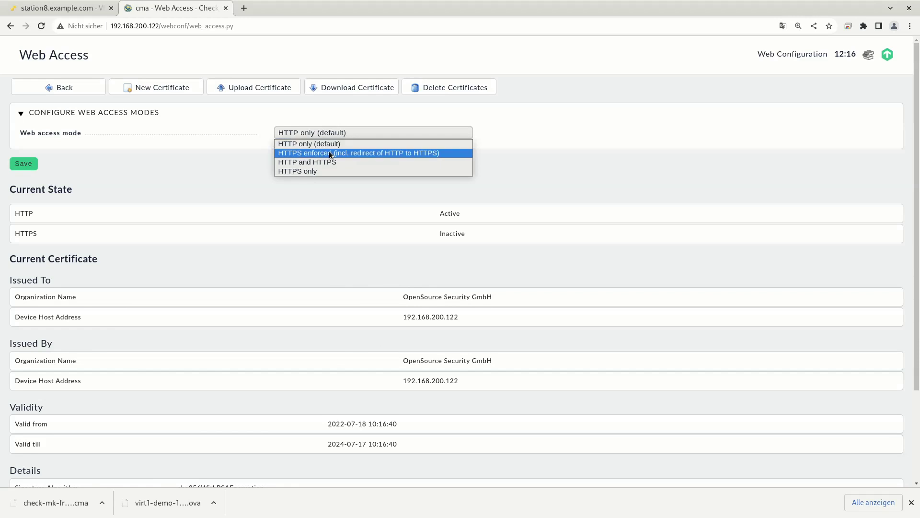
pyautogui.click(329, 153)
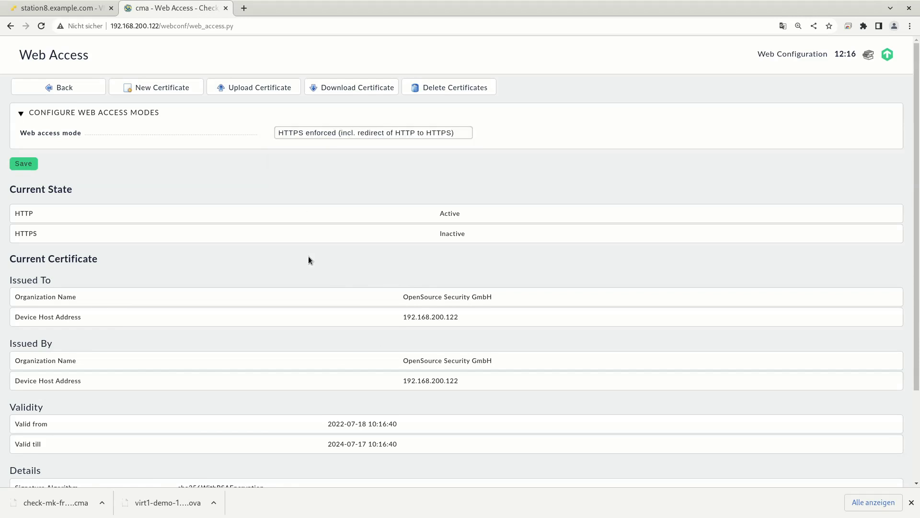
pyautogui.click(30, 165)
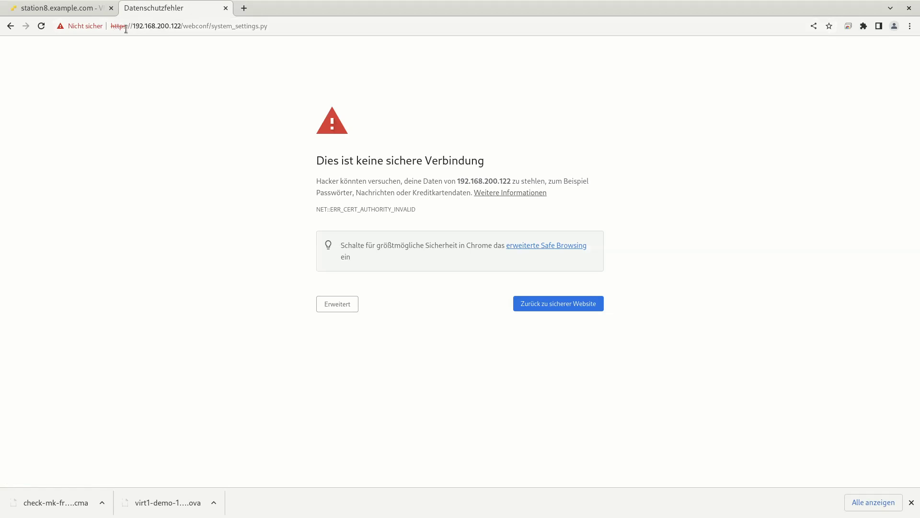
# Proceed past the browser's certificate warning and check the connection's security details.
pyautogui.click(332, 307)
pyautogui.click(361, 391)
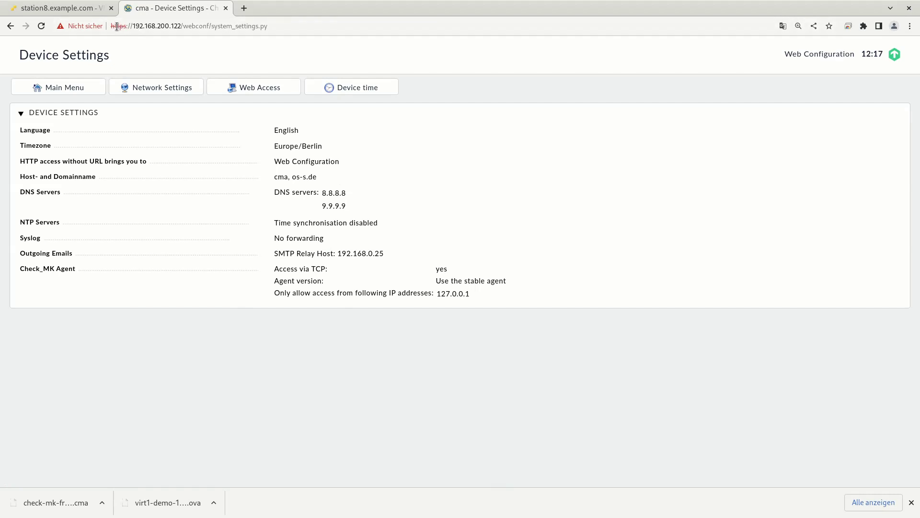
pyautogui.click(77, 27)
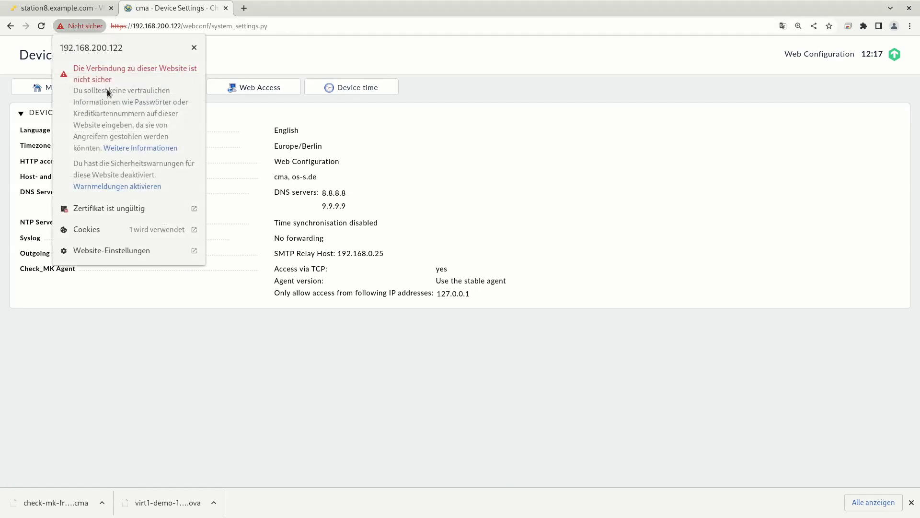
pyautogui.click(195, 48)
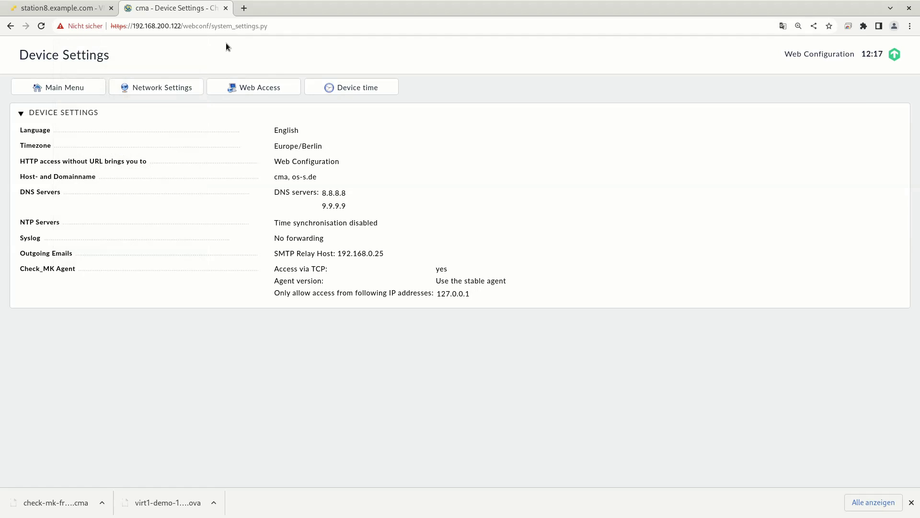
# Go to the Check_MK versions page and bring up the file chooser after an empty install attempt fails.
pyautogui.moveTo(134, 26); pyautogui.dragTo(181, 26)
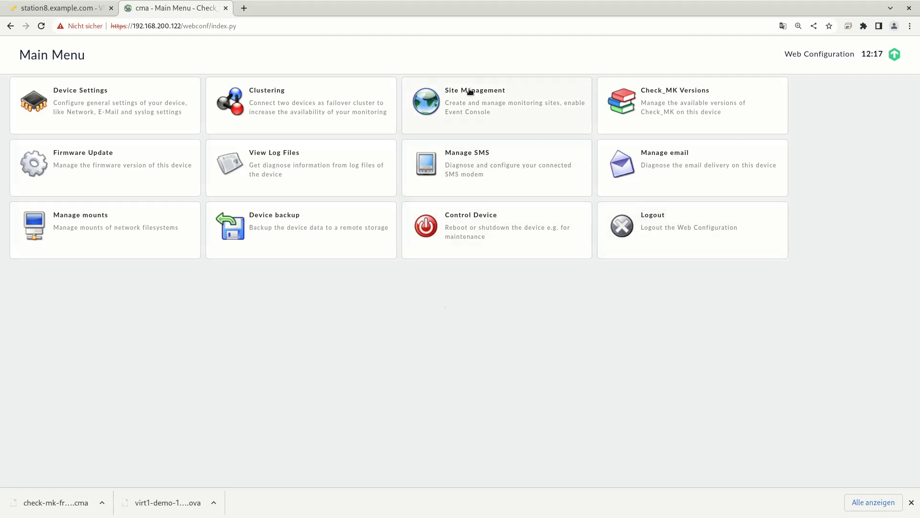
pyautogui.click(669, 106)
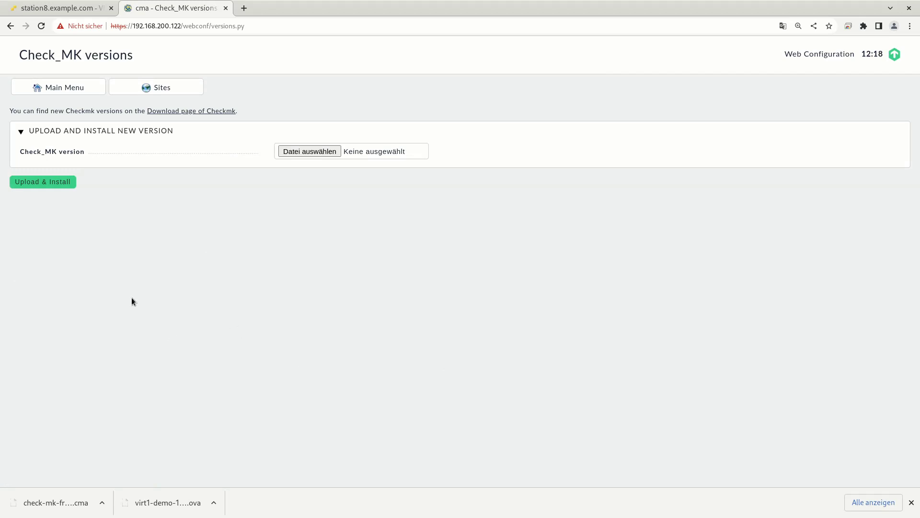
pyautogui.click(65, 185)
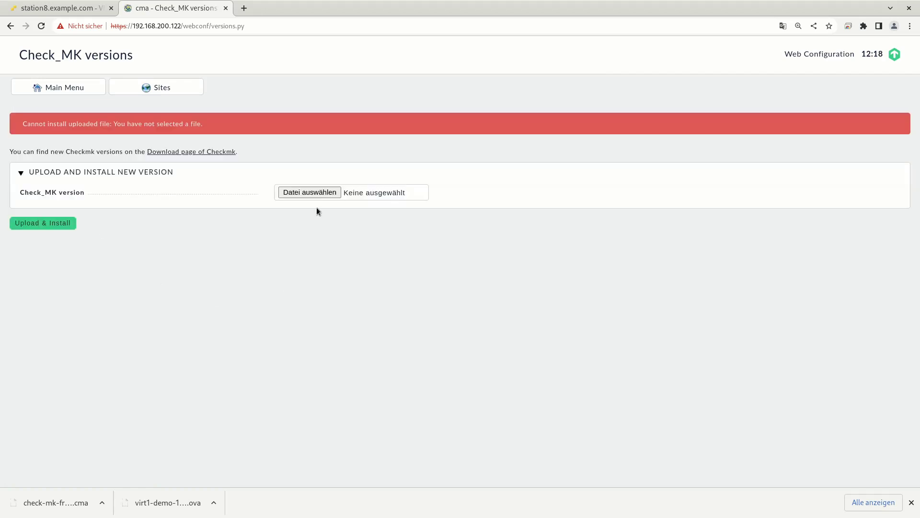
pyautogui.click(283, 192)
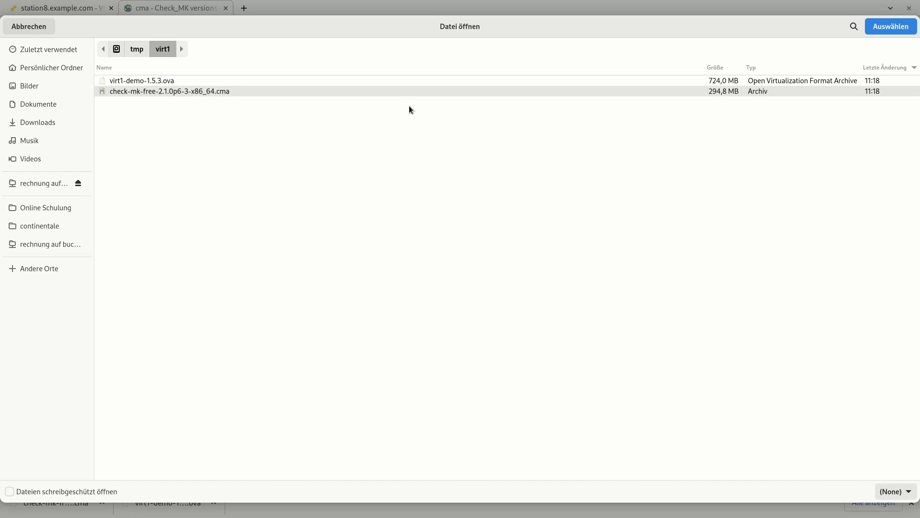
# Upload and install check-mk-free-2.1.0p6-3-x86_64.cma, adding version 2.1.0p6.cfe.
pyautogui.click(887, 28)
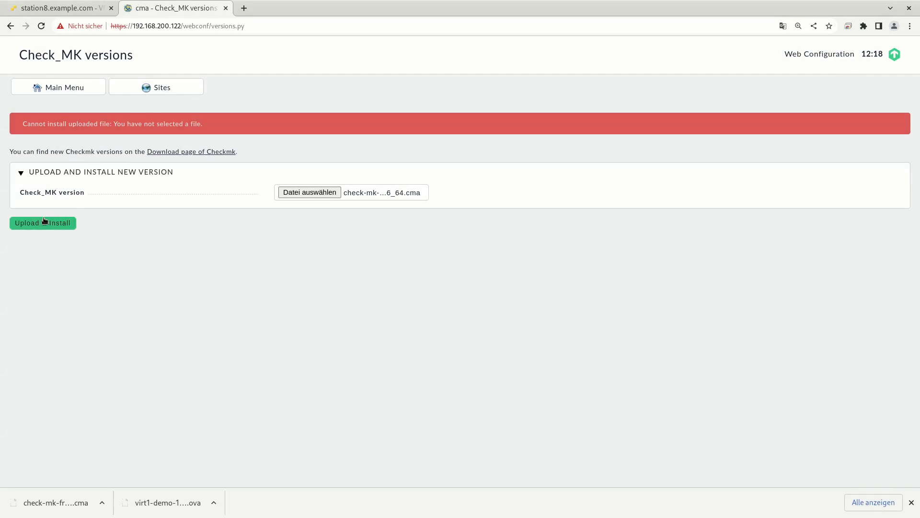
pyautogui.click(47, 224)
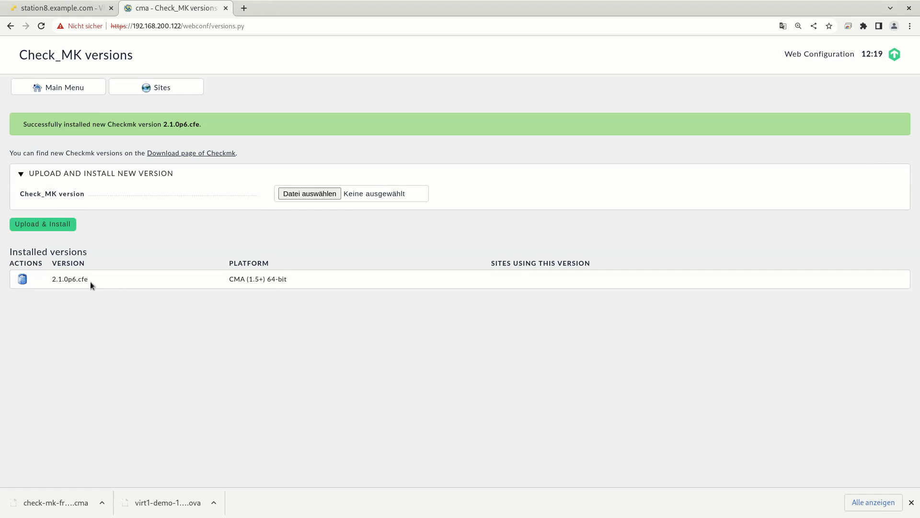
pyautogui.moveTo(68, 279); pyautogui.dragTo(88, 280)
# In Site Management, create site 'firstsite' on version 2.1.0p6.cfe with an admin password.
pyautogui.click(65, 88)
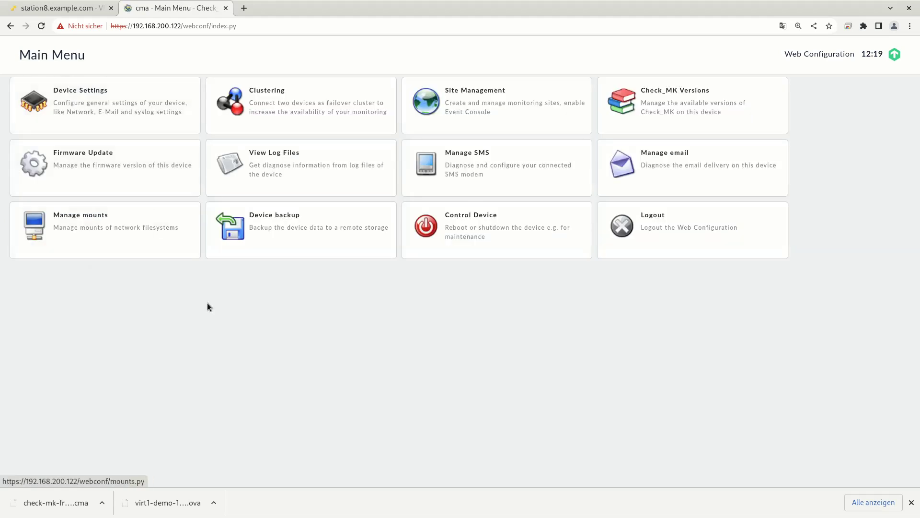
pyautogui.click(473, 112)
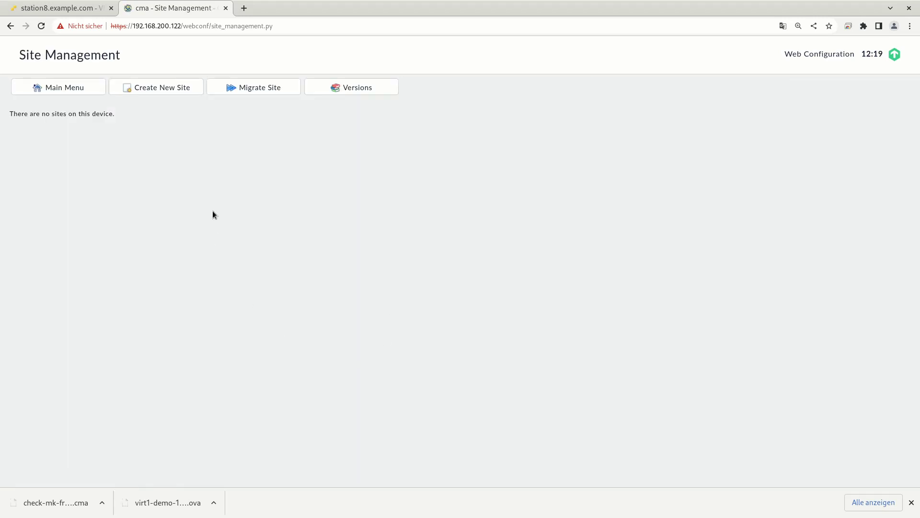
pyautogui.click(174, 90)
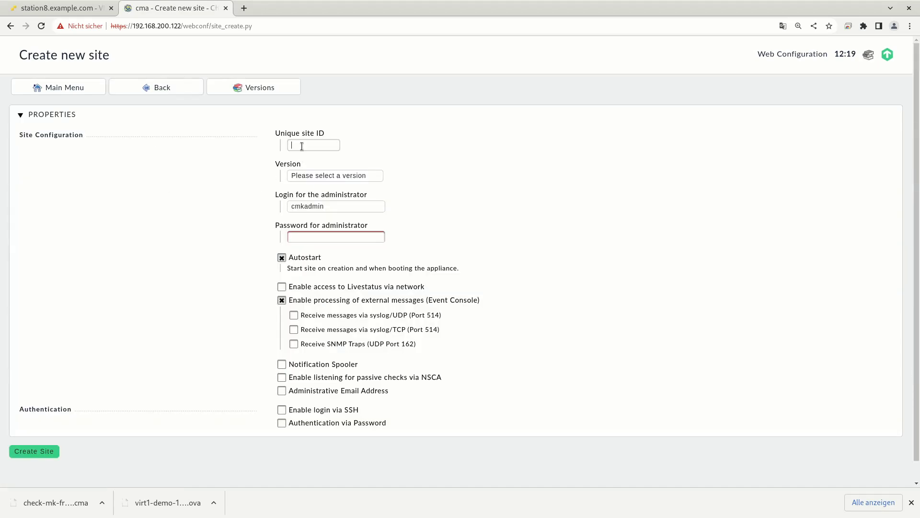
pyautogui.write('firstsite')
pyautogui.click(333, 175)
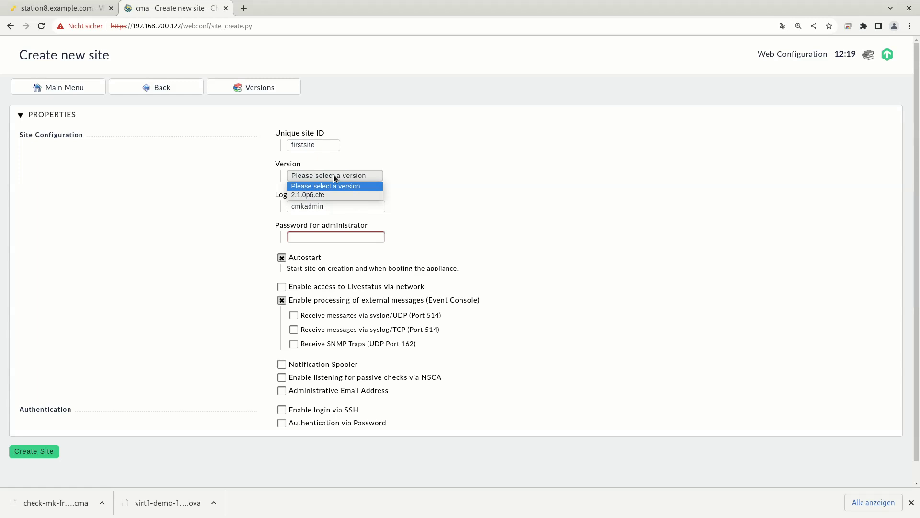
pyautogui.click(325, 195)
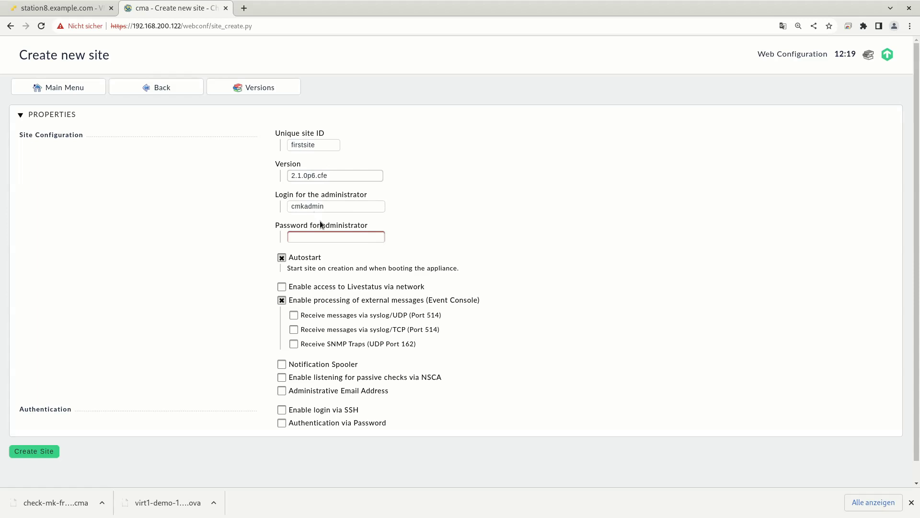
pyautogui.click(314, 237)
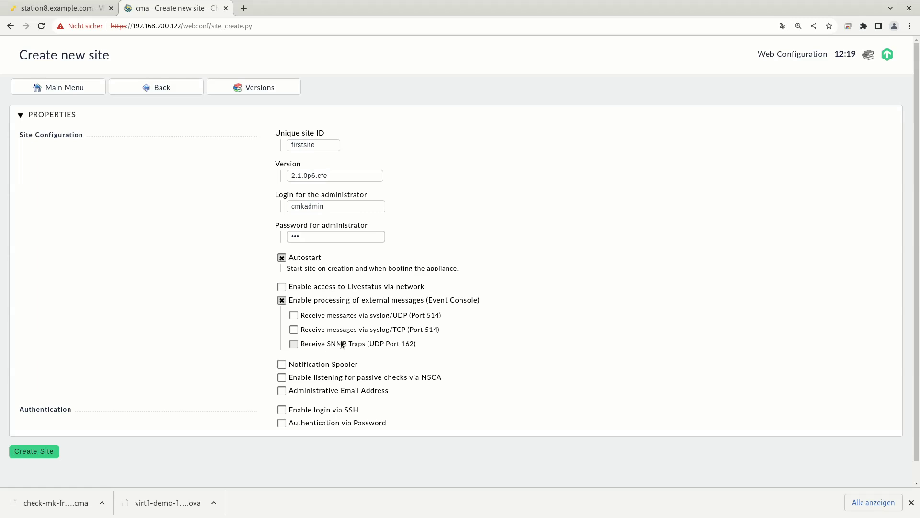
pyautogui.click(40, 451)
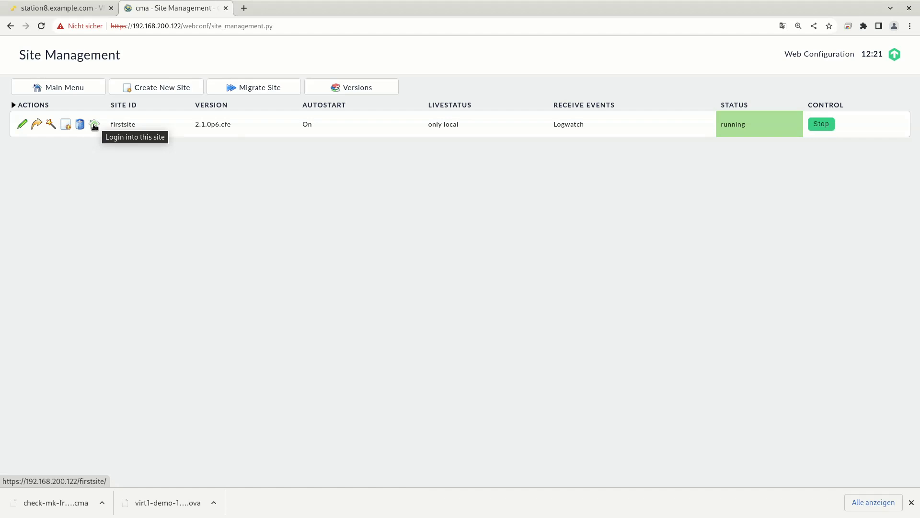
# Open the firstsite login page in a new browser tab and switch to it.
pyautogui.rightClick(94, 126)
pyautogui.click(115, 131)
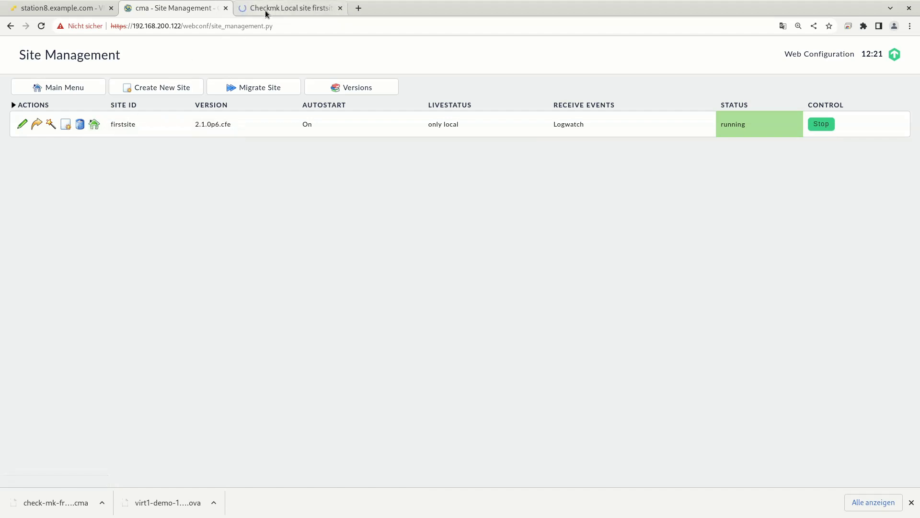
pyautogui.click(266, 10)
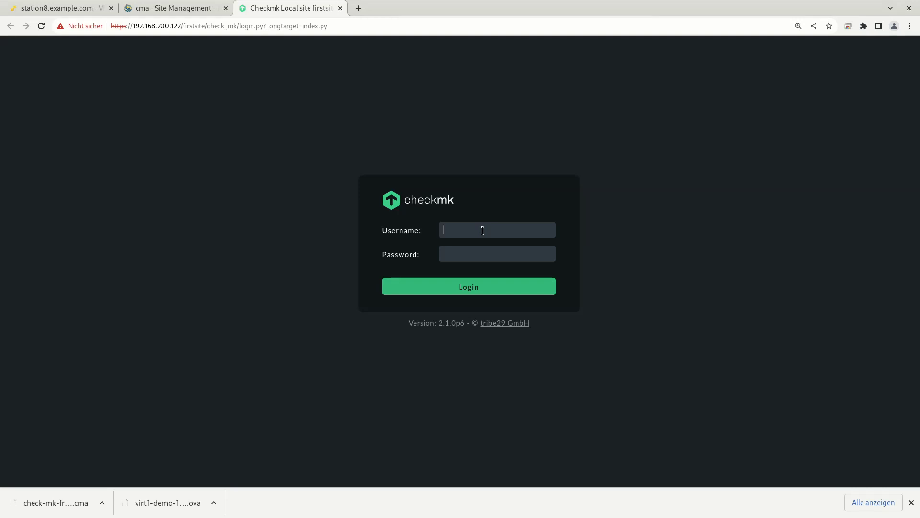
# Log in to site firstsite as admin with the account password.
pyautogui.write('cmkd')
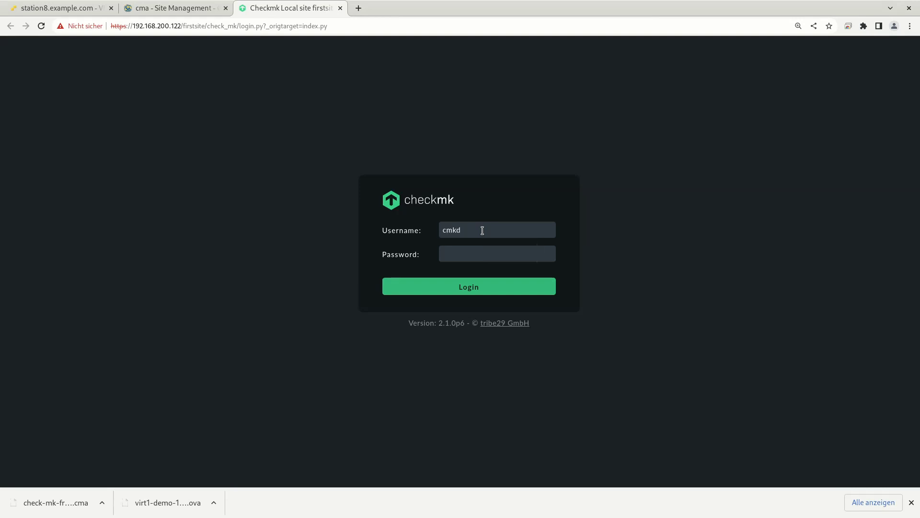
pyautogui.press('BackSpace')
pyautogui.write('admin')
pyautogui.press('Tab')
pyautogui.write('***')
pyautogui.press('Return')
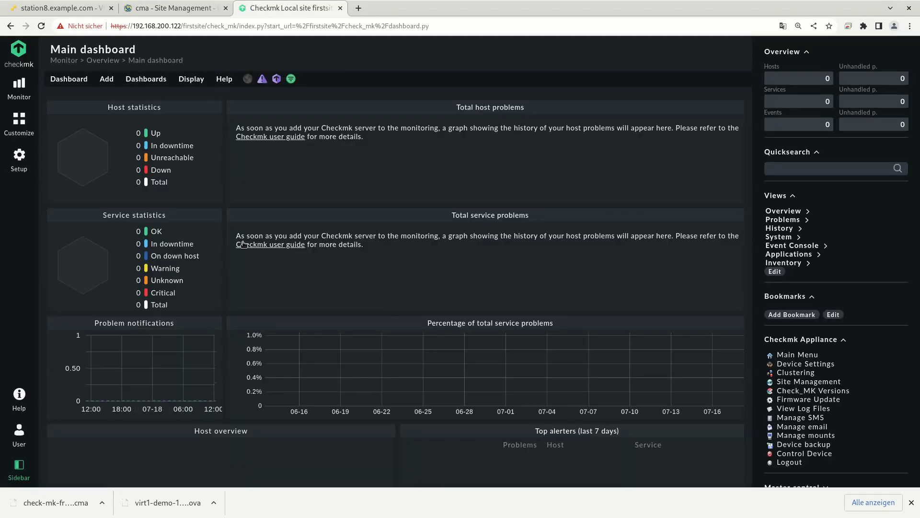
# Go from the appliance site management page to the main menu's Device Settings.
pyautogui.click(177, 8)
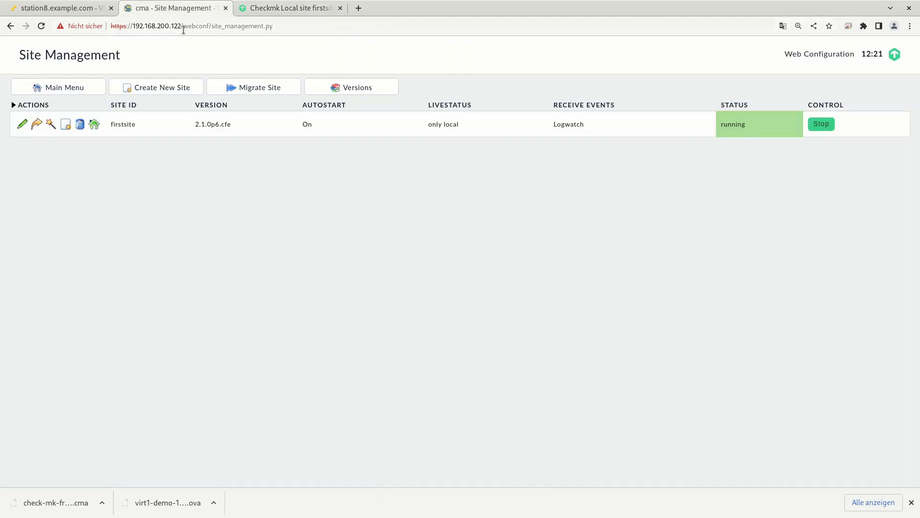
pyautogui.moveTo(183, 26); pyautogui.dragTo(308, 41)
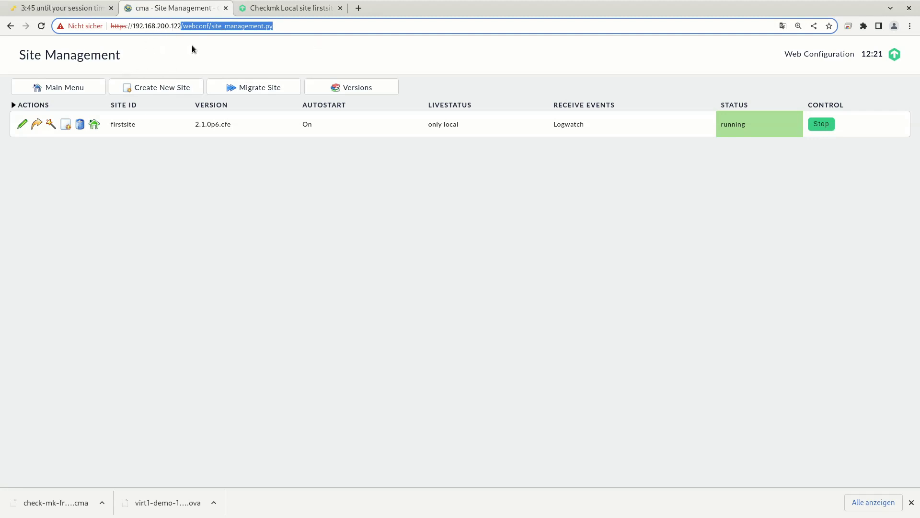
pyautogui.press('BackSpace')
pyautogui.press('Return')
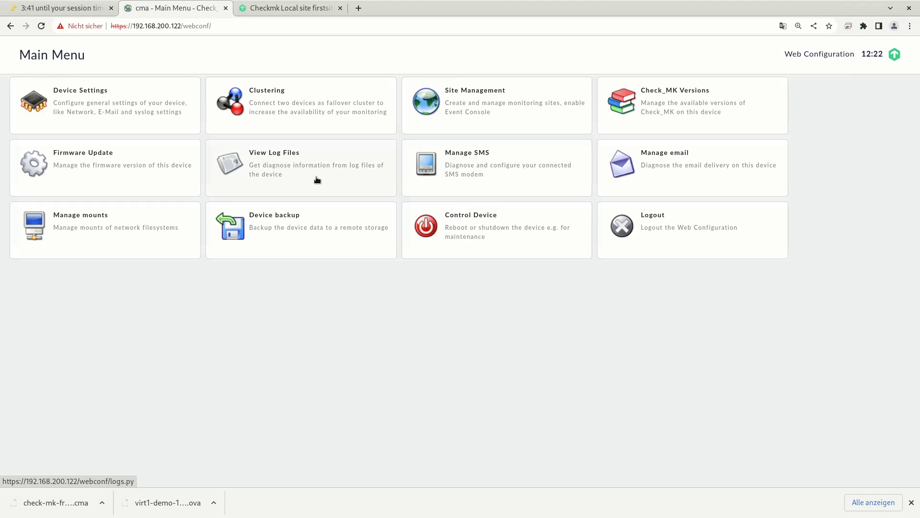
pyautogui.click(150, 114)
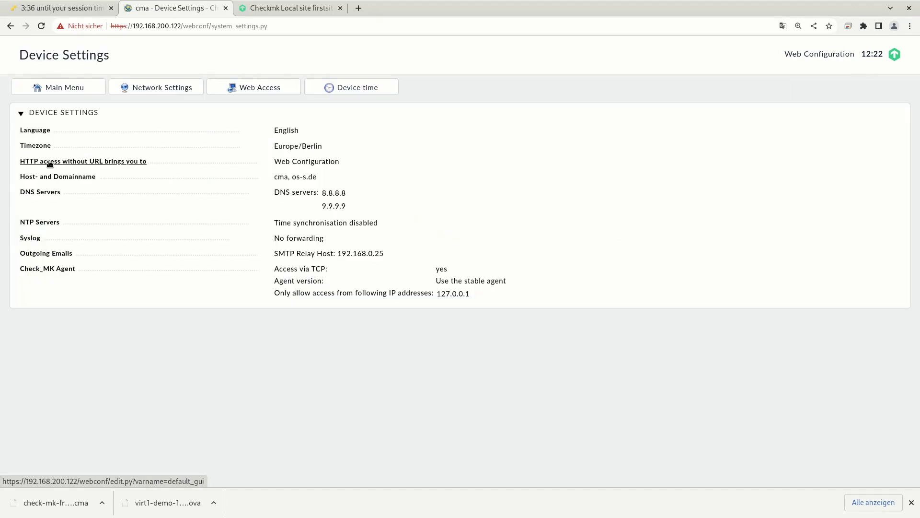
# Set 'HTTP access without URL brings you to' to Site: firstsite and save the setting.
pyautogui.click(295, 162)
pyautogui.click(315, 134)
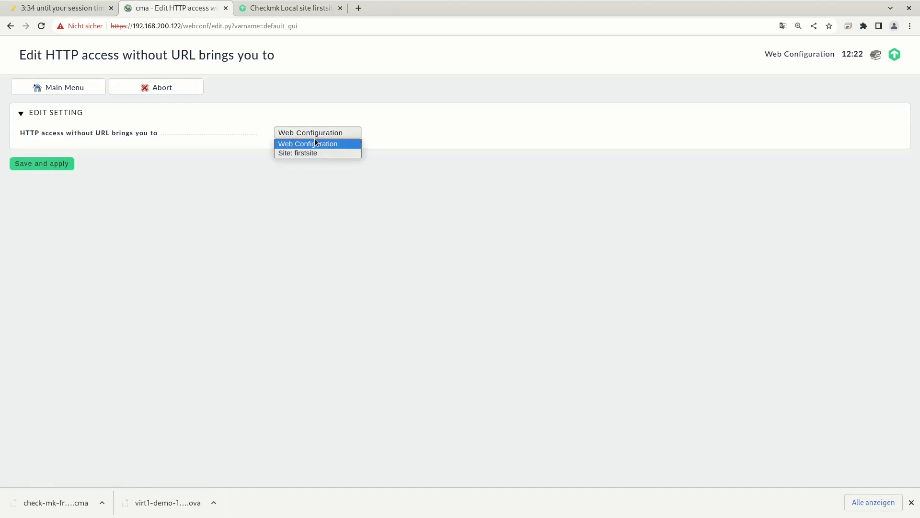
pyautogui.click(307, 153)
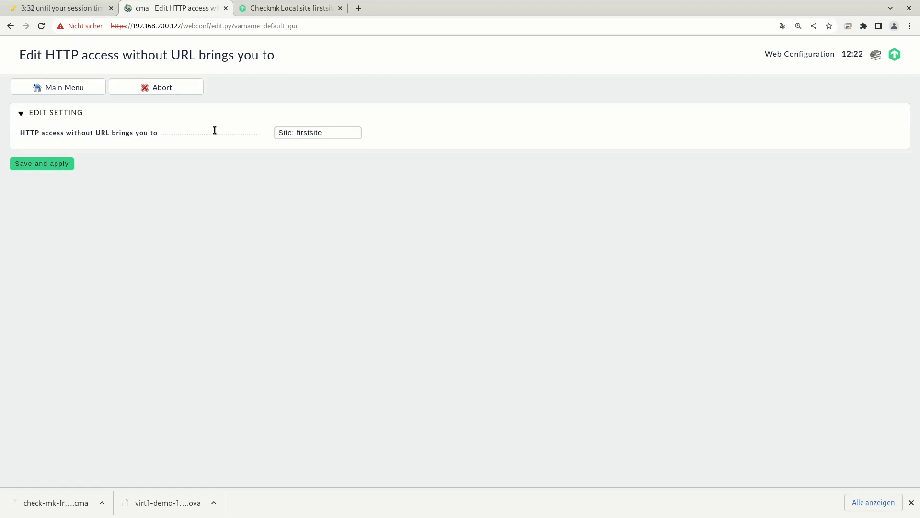
pyautogui.moveTo(183, 26); pyautogui.dragTo(214, 29)
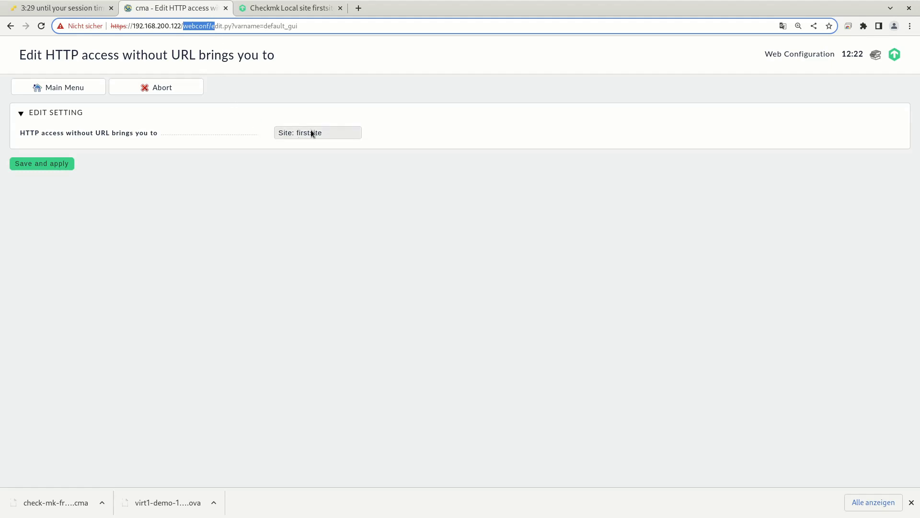
pyautogui.click(67, 164)
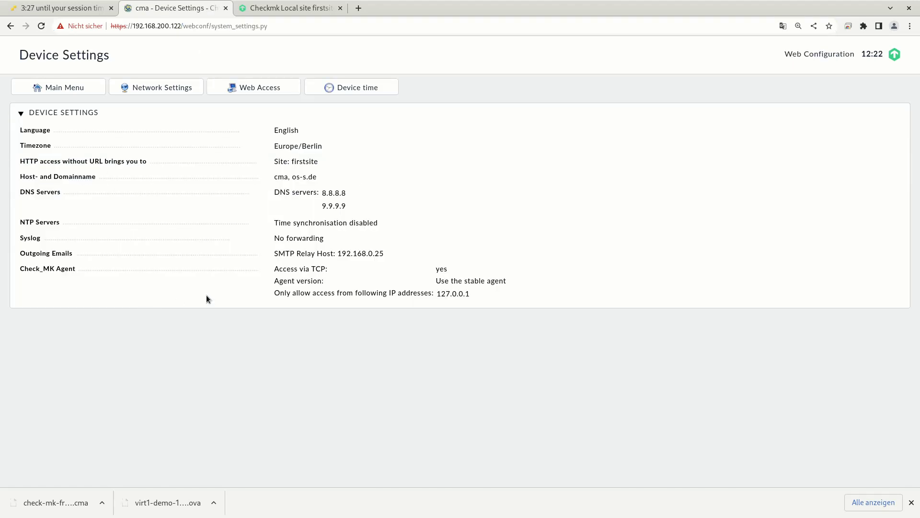
pyautogui.click(287, 8)
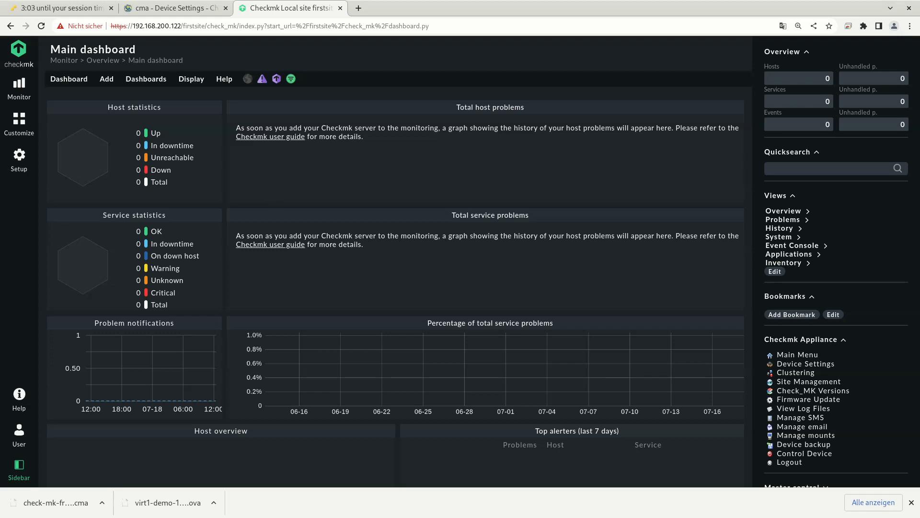
# Open host management under Setup > Hosts.
pyautogui.click(21, 162)
pyautogui.click(74, 142)
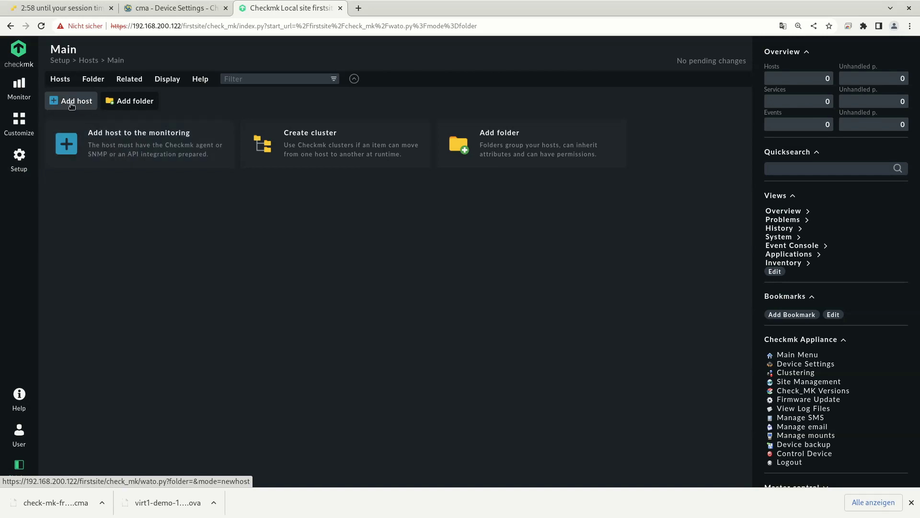
pyautogui.click(60, 79)
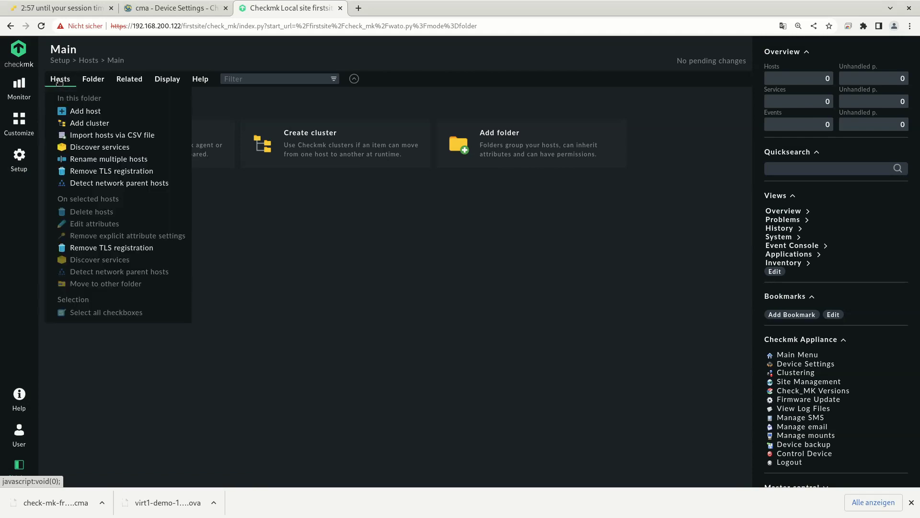
pyautogui.click(234, 220)
# Add host virt1 with IPv4 address 127.0.0.1 and save to its service configuration.
pyautogui.click(158, 156)
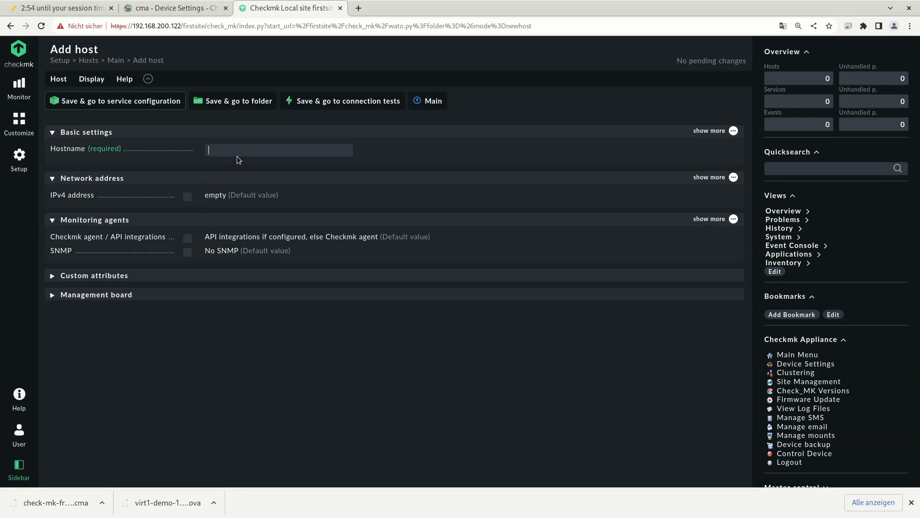
pyautogui.write('virt1')
pyautogui.click(187, 196)
pyautogui.click(247, 195)
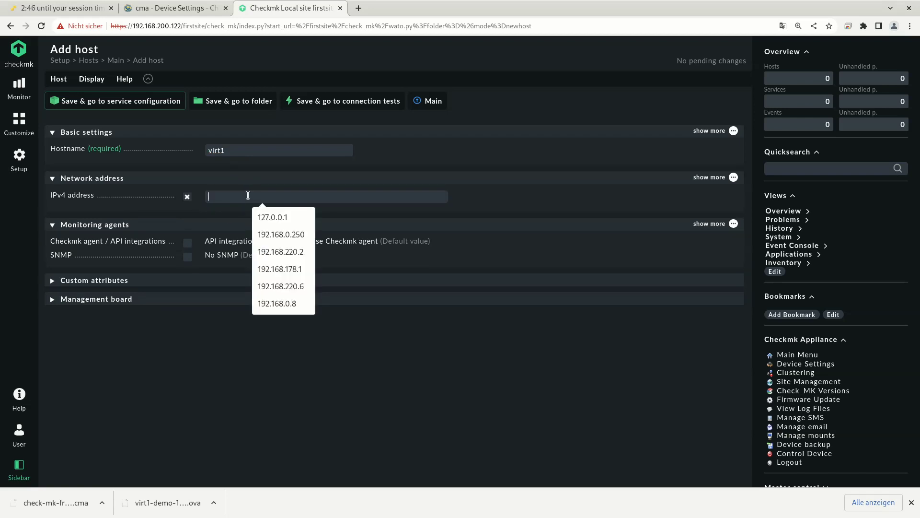
pyautogui.click(275, 217)
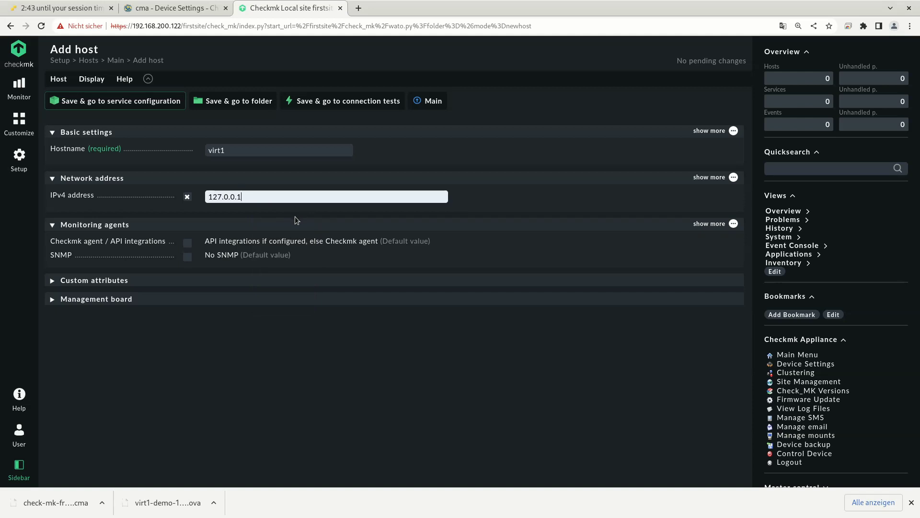
pyautogui.click(157, 102)
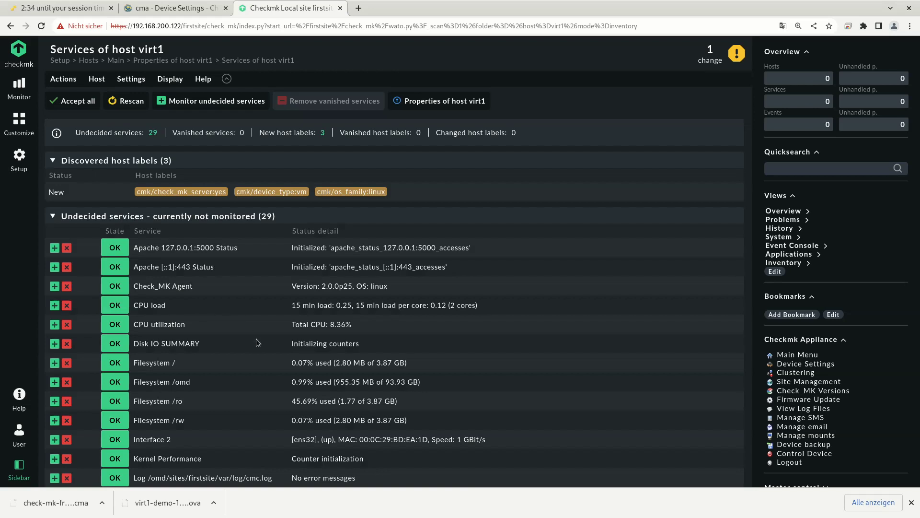
# Review virt1's discovered services, accept all 29 undecided ones, then the remaining /tmp filesystem service.
pyautogui.scroll(-1, 243, 378)
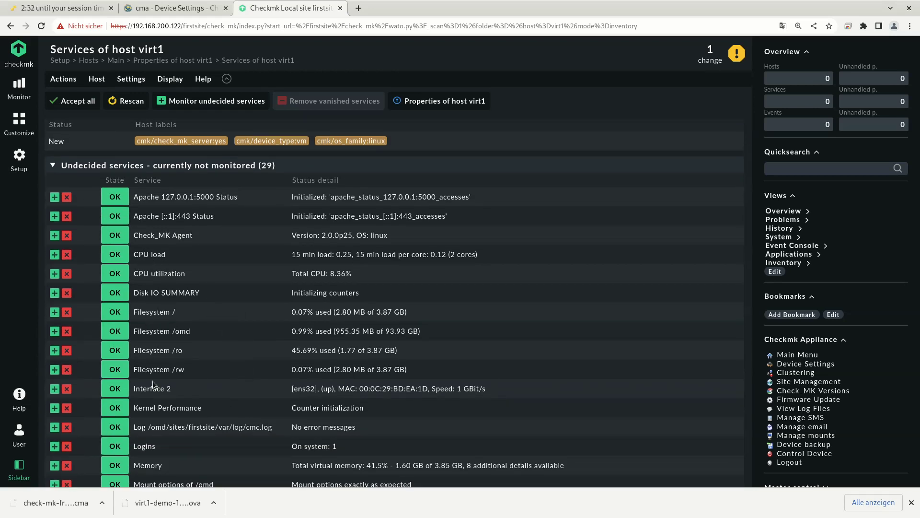
pyautogui.scroll(-2, 222, 384)
pyautogui.scroll(-2, 220, 389)
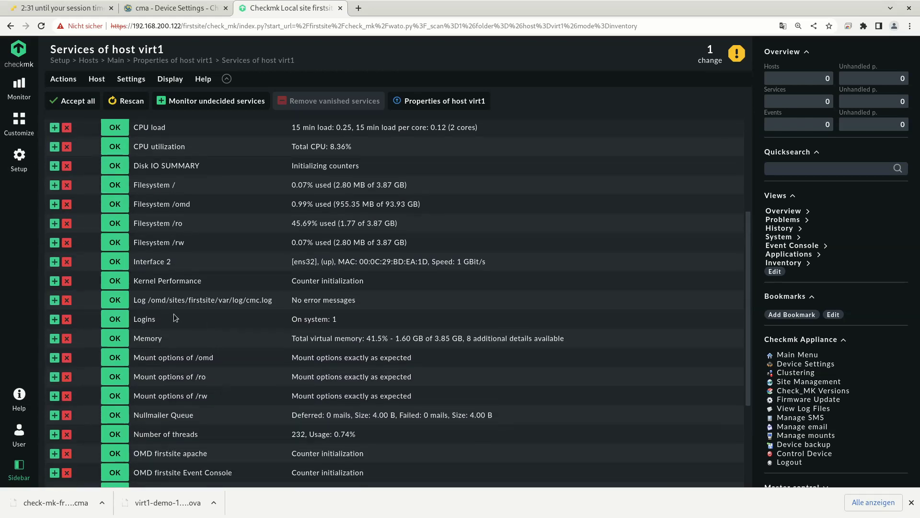
pyautogui.scroll(-1, 210, 369)
pyautogui.scroll(-3, 280, 355)
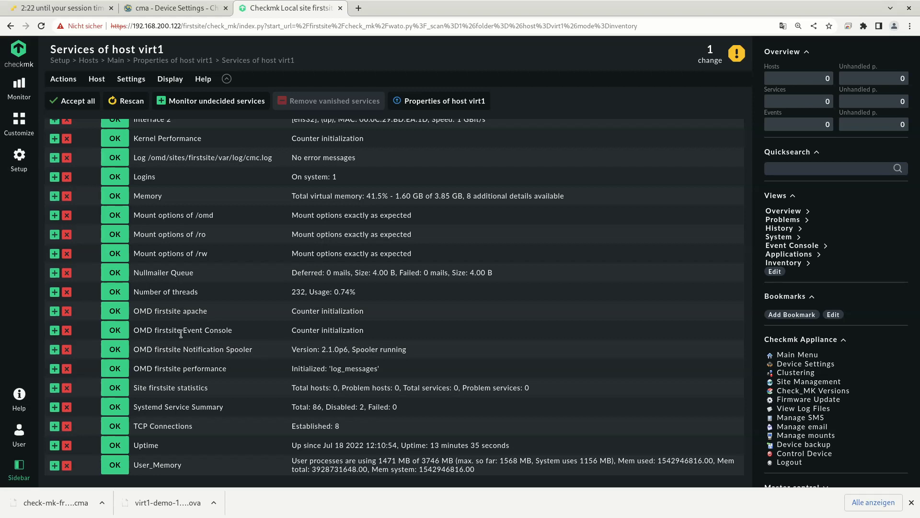
pyautogui.scroll(3, 177, 343)
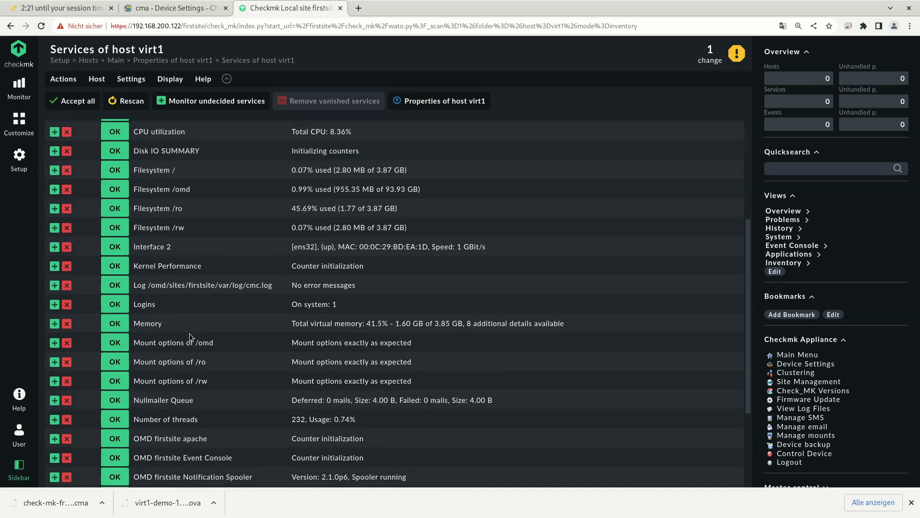
pyautogui.scroll(2, 189, 335)
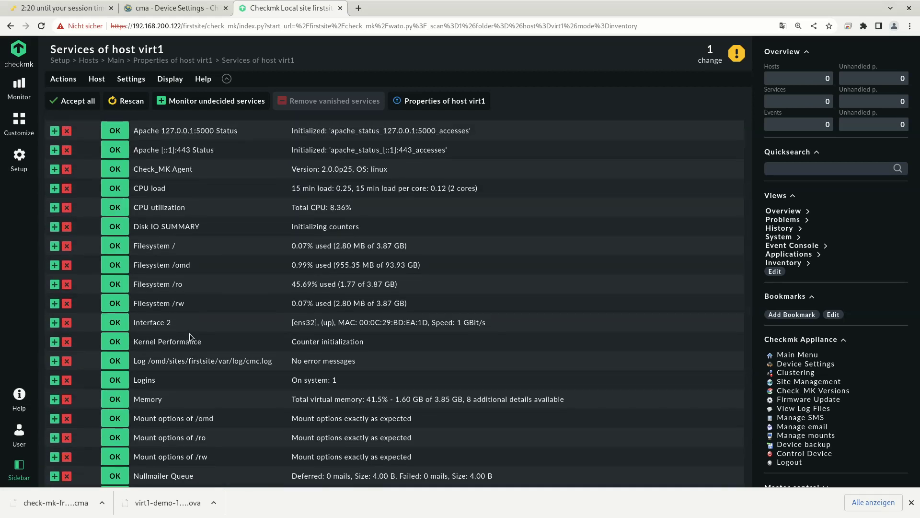
pyautogui.scroll(1, 189, 333)
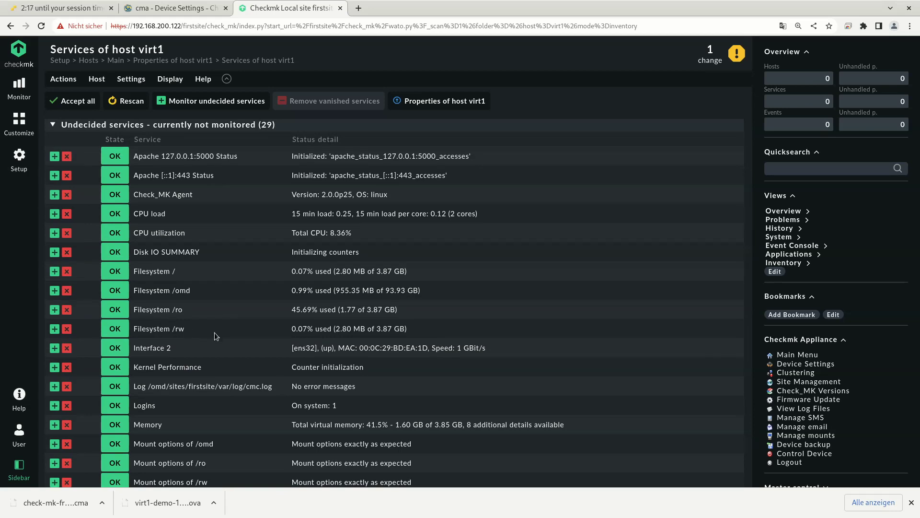
pyautogui.click(85, 103)
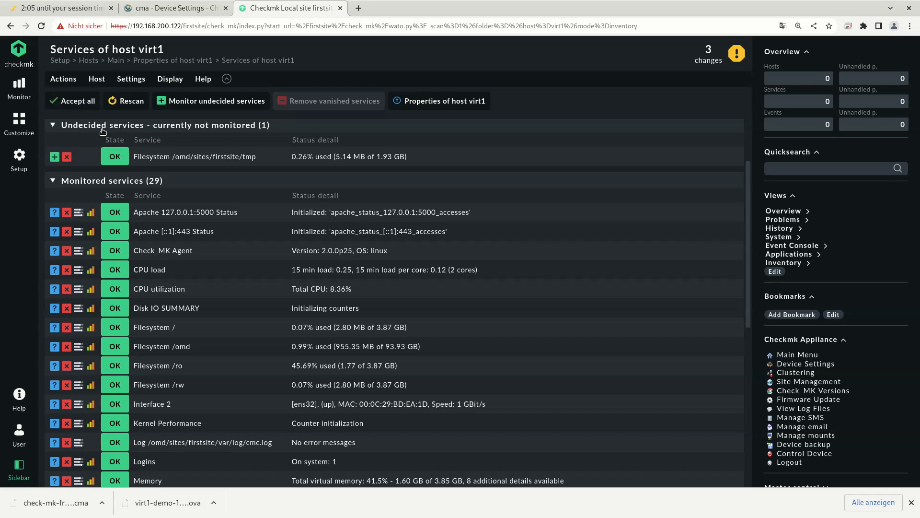
pyautogui.click(81, 103)
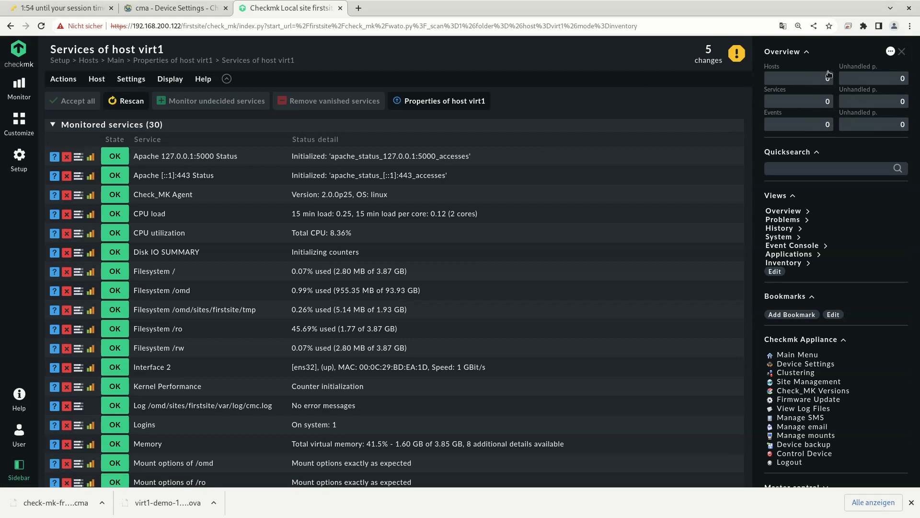
# Activate the 5 pending changes on firstsite, then list all 33 services from the sidebar Overview.
pyautogui.click(723, 56)
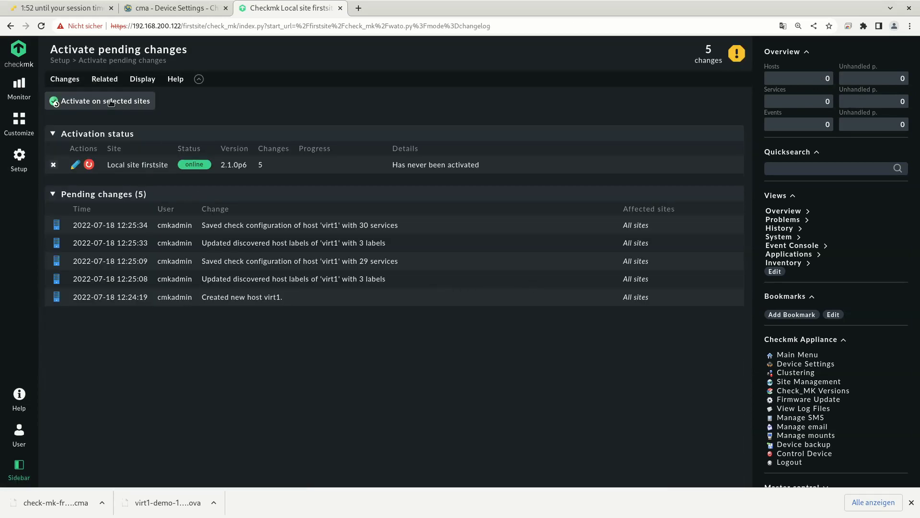
pyautogui.click(111, 102)
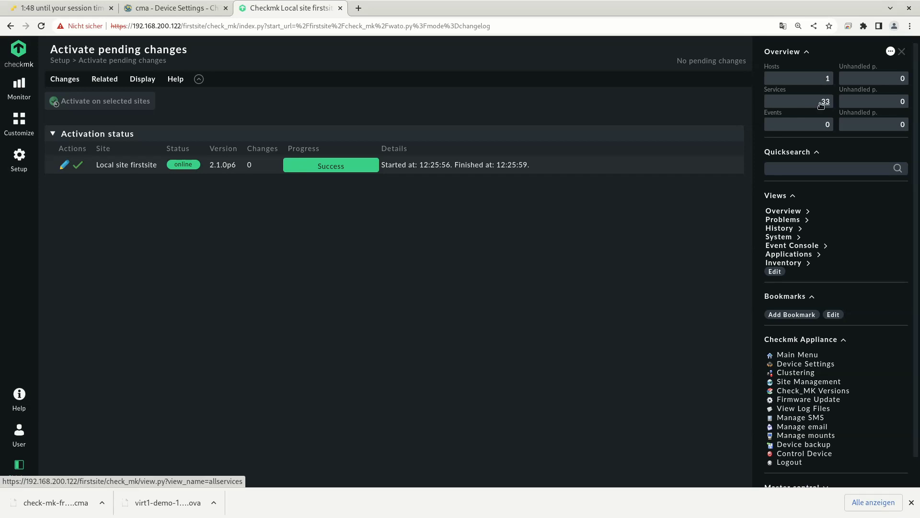
pyautogui.click(823, 106)
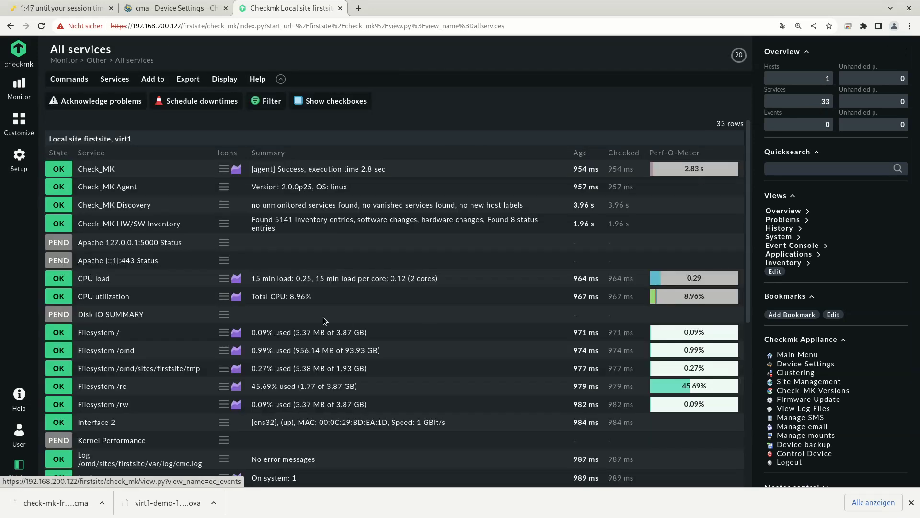